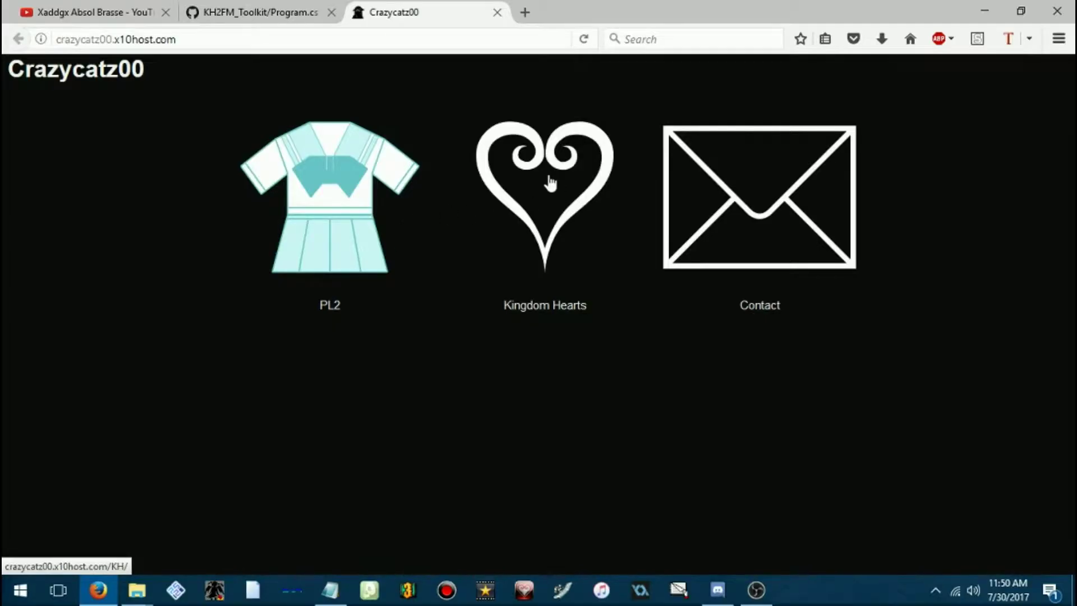
Step: Open the Kingdom Hearts section of the Crazycatz00 site using its heart icon
click(550, 183)
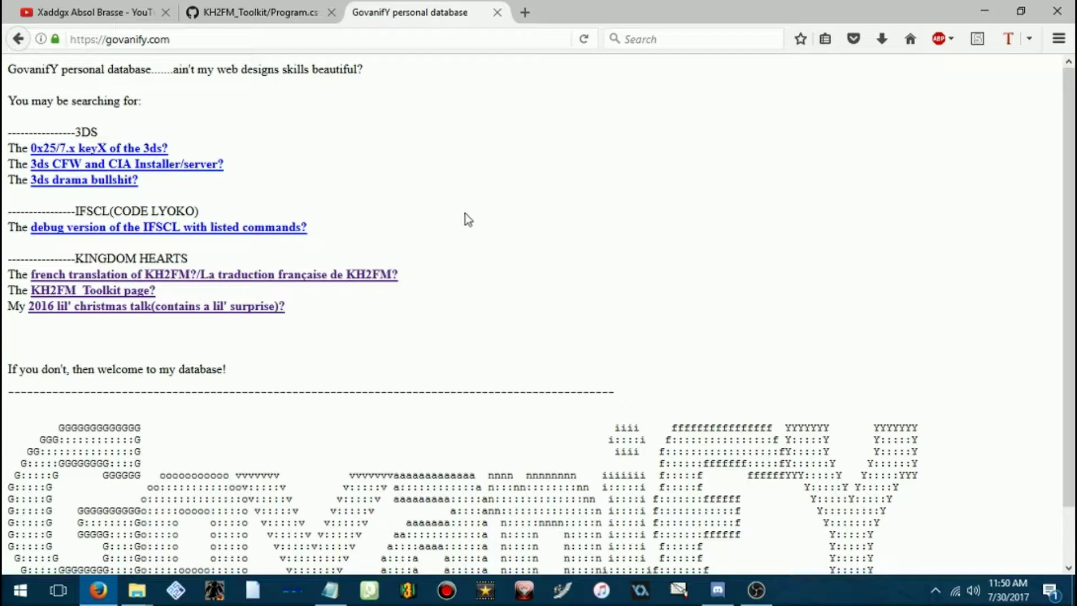
Step: Save the developer release KH2FM_Toolkit.exe from the KH2FM Toolkit page and show it in Downloads
scroll(336, 319, down, 2)
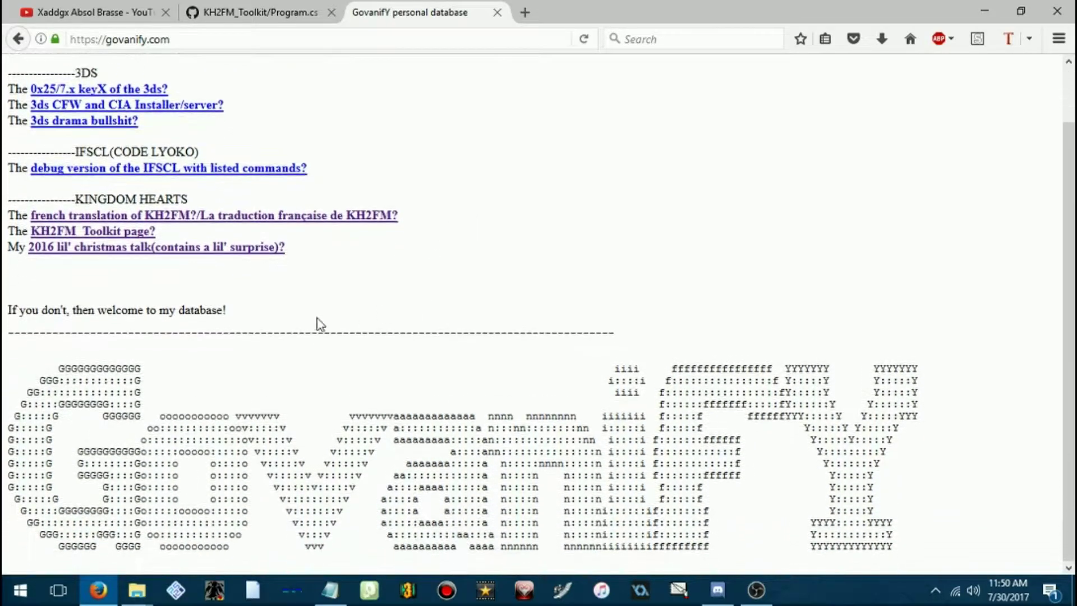
click(65, 237)
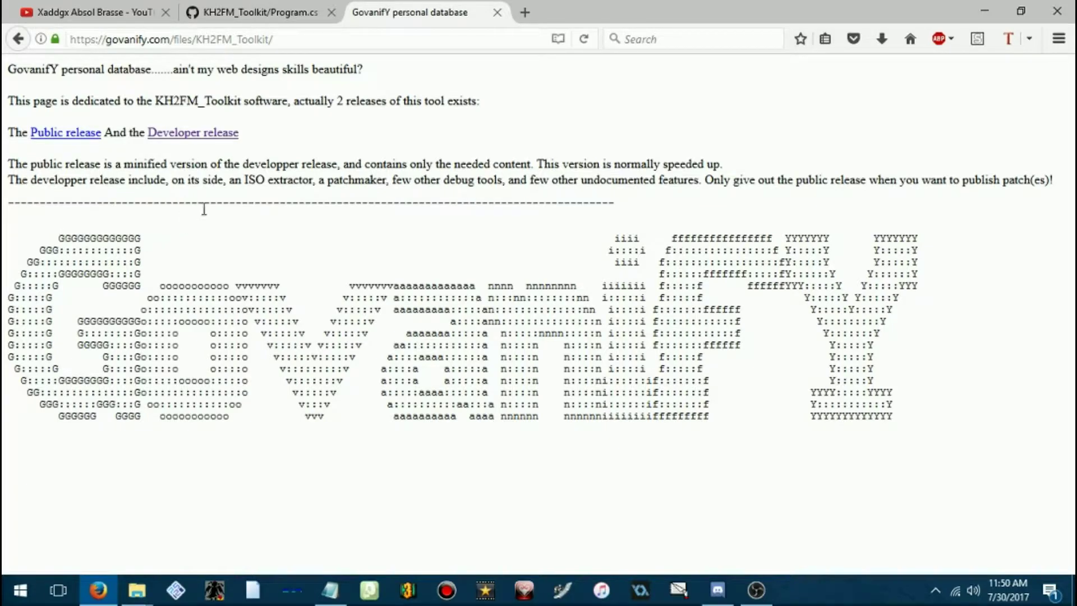
click(208, 144)
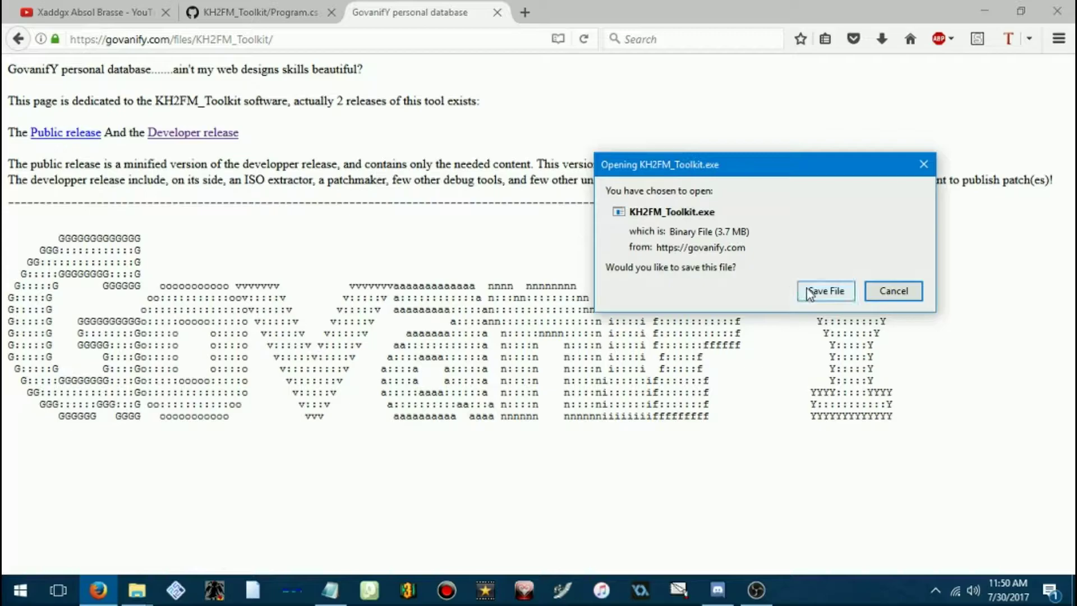
click(808, 291)
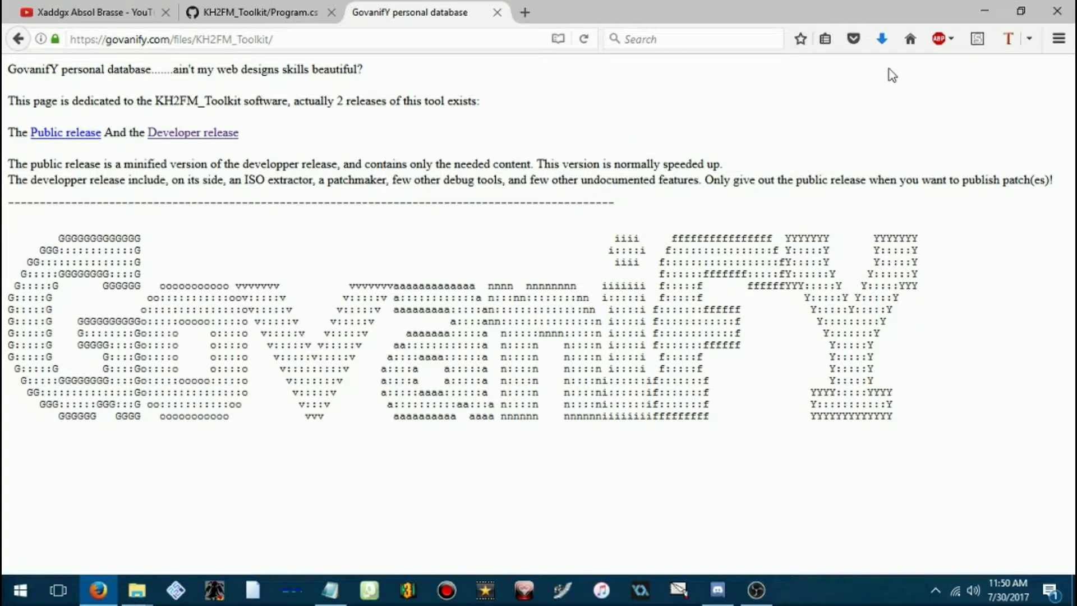
click(882, 38)
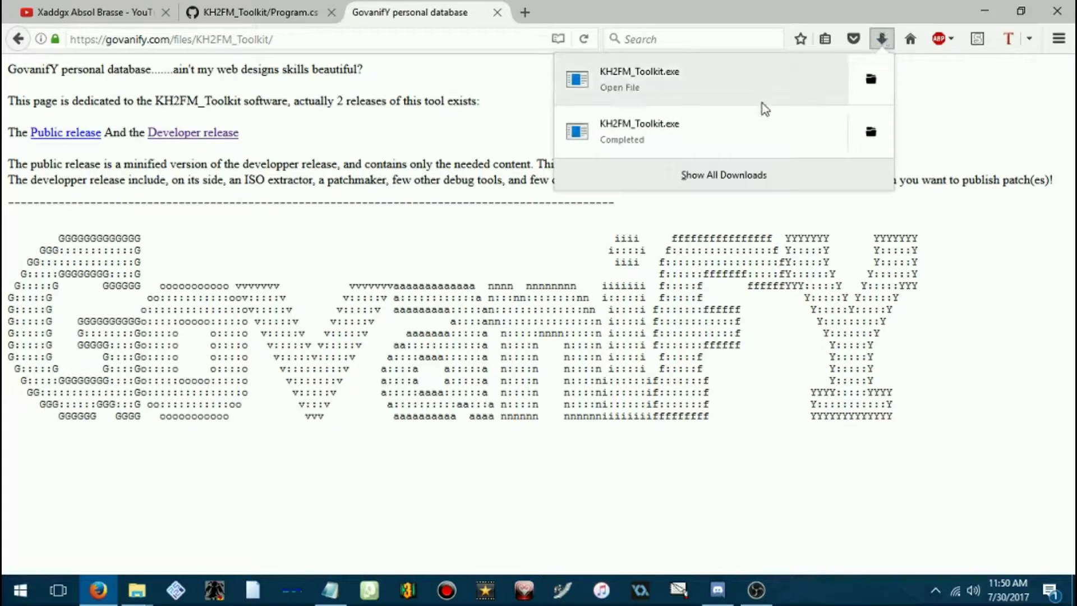
click(882, 74)
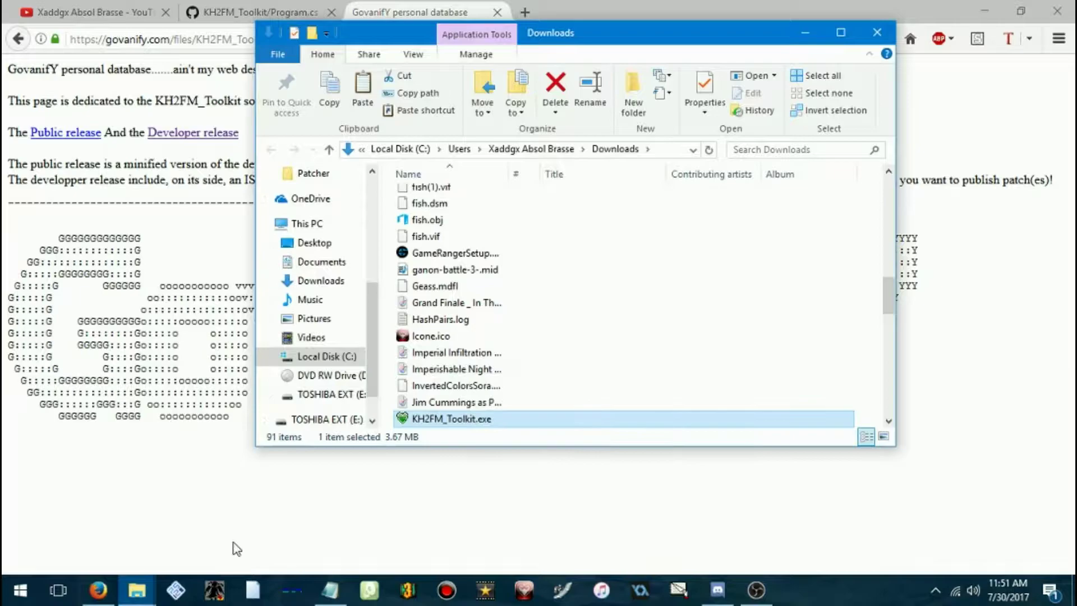
Step: Place the Patcher and Downloads windows side by side and move KH2FM_Toolkit.exe into Patcher
mouse_move(156, 600)
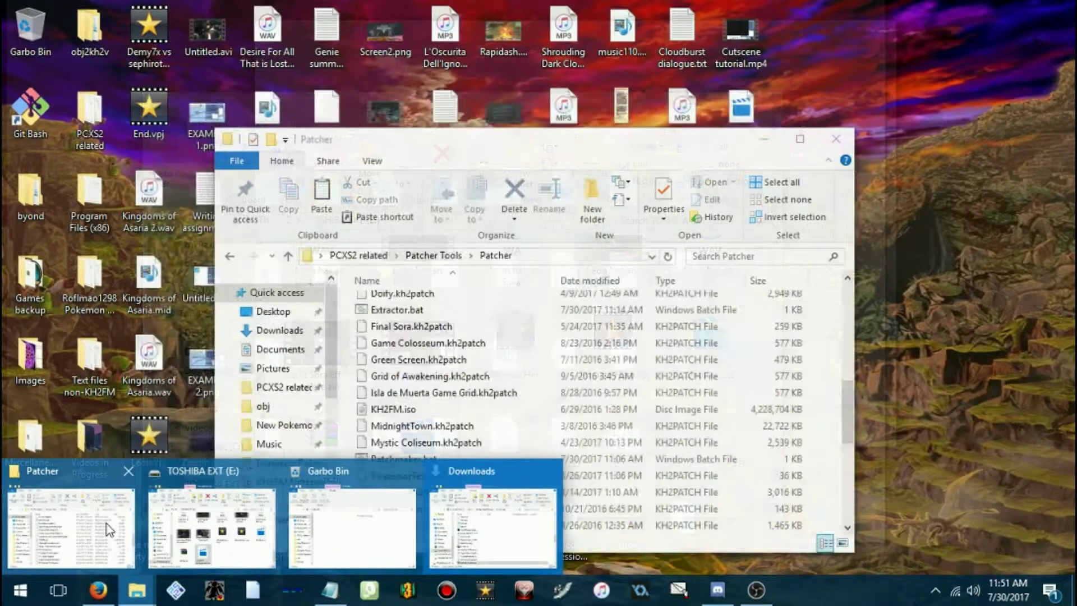
click(105, 524)
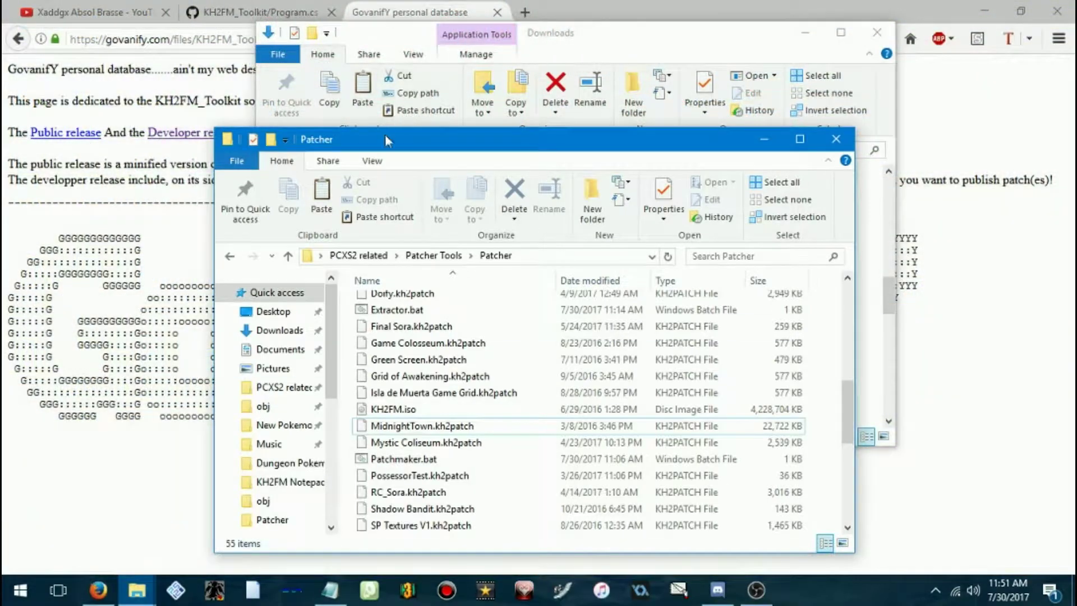
drag(385, 134, 629, 100)
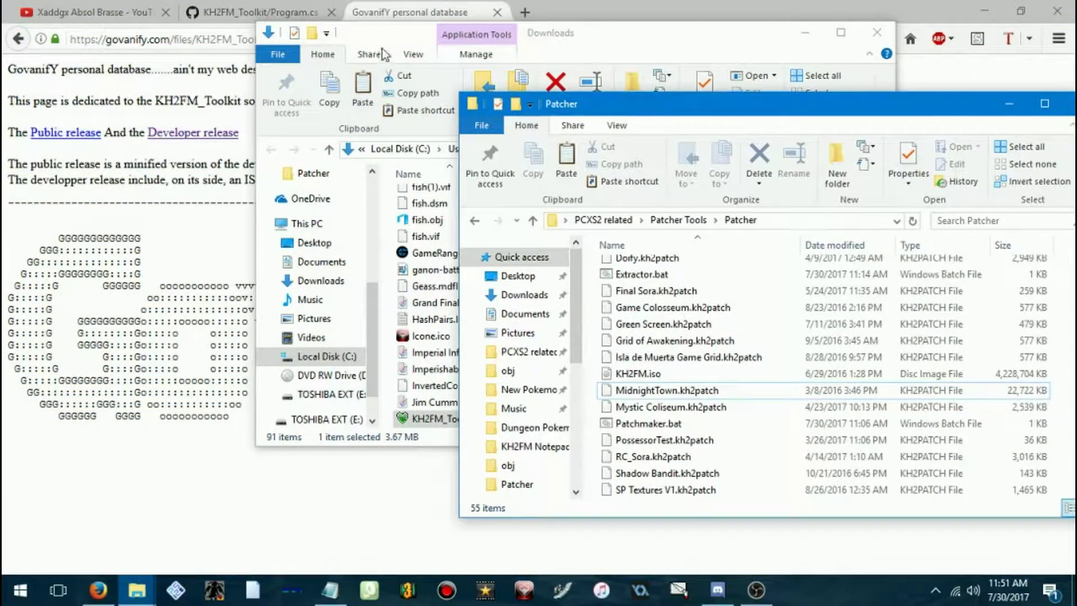
drag(394, 36, 163, 48)
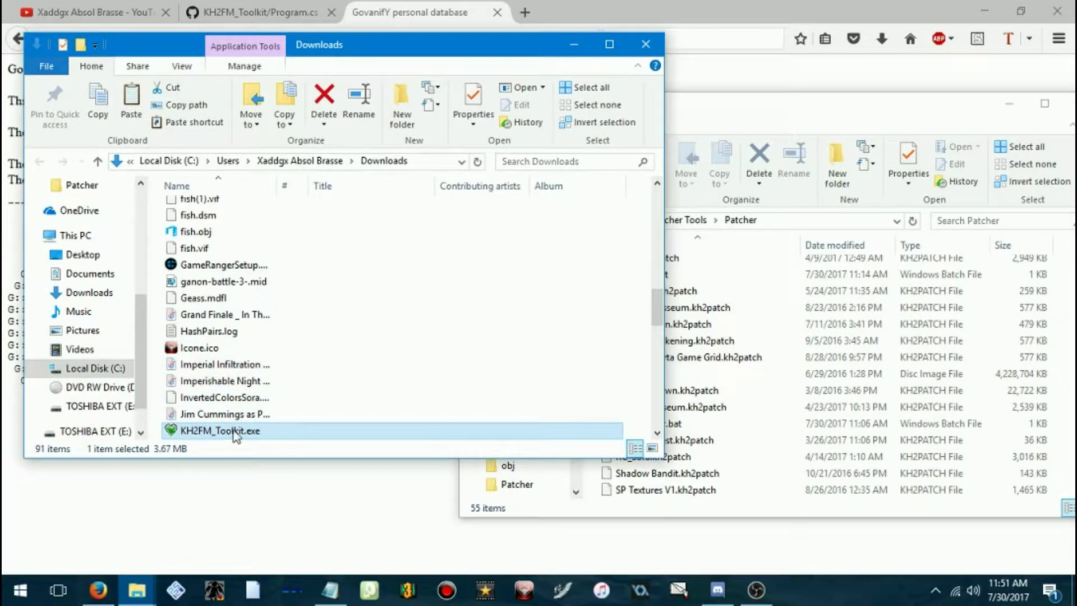
drag(234, 436, 804, 337)
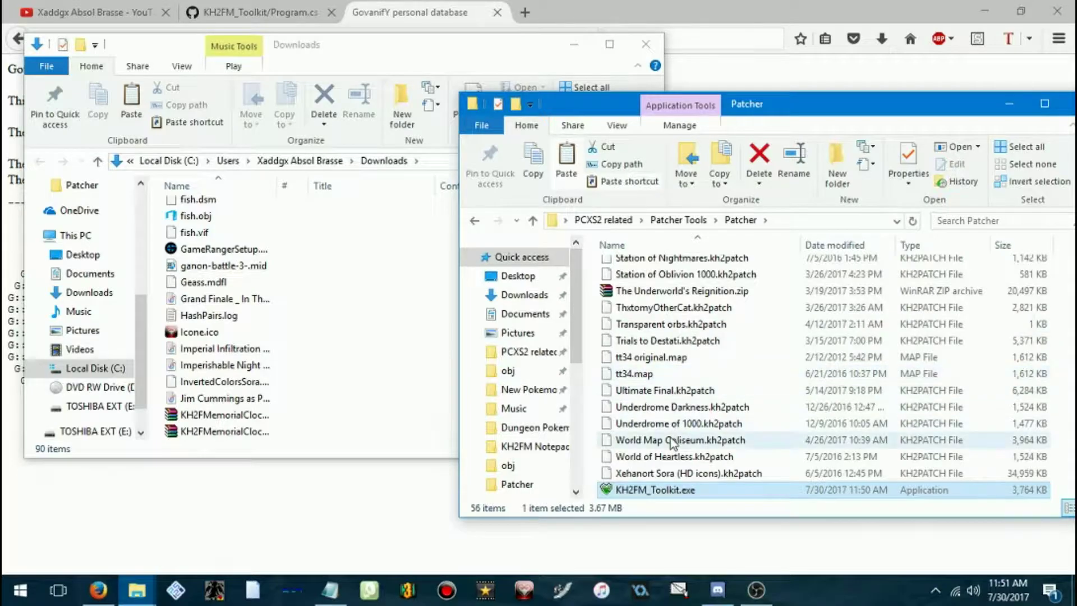
scroll(656, 429, up, 8)
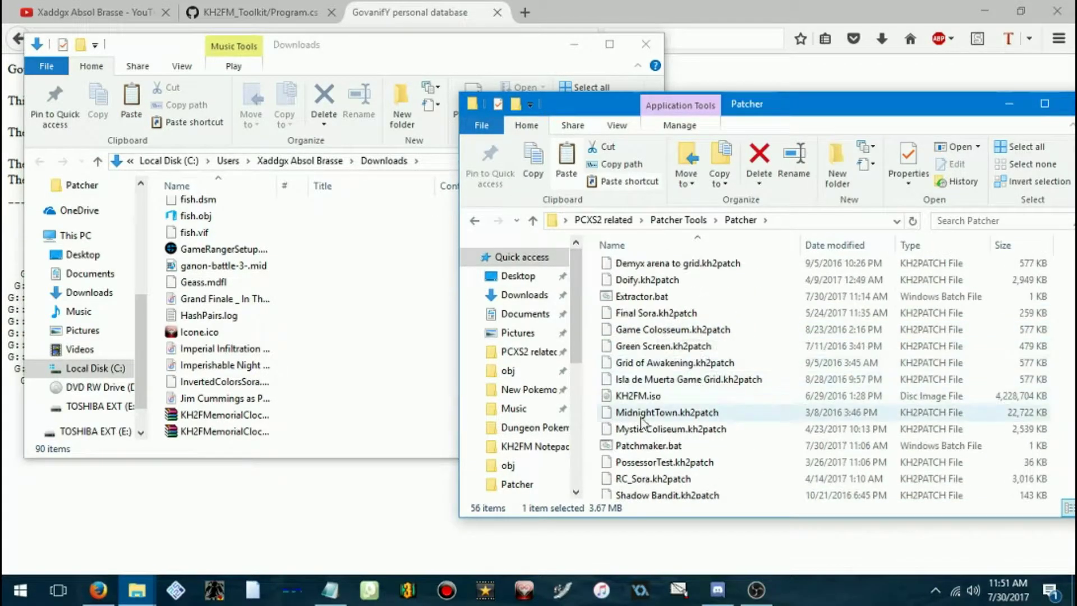
click(643, 399)
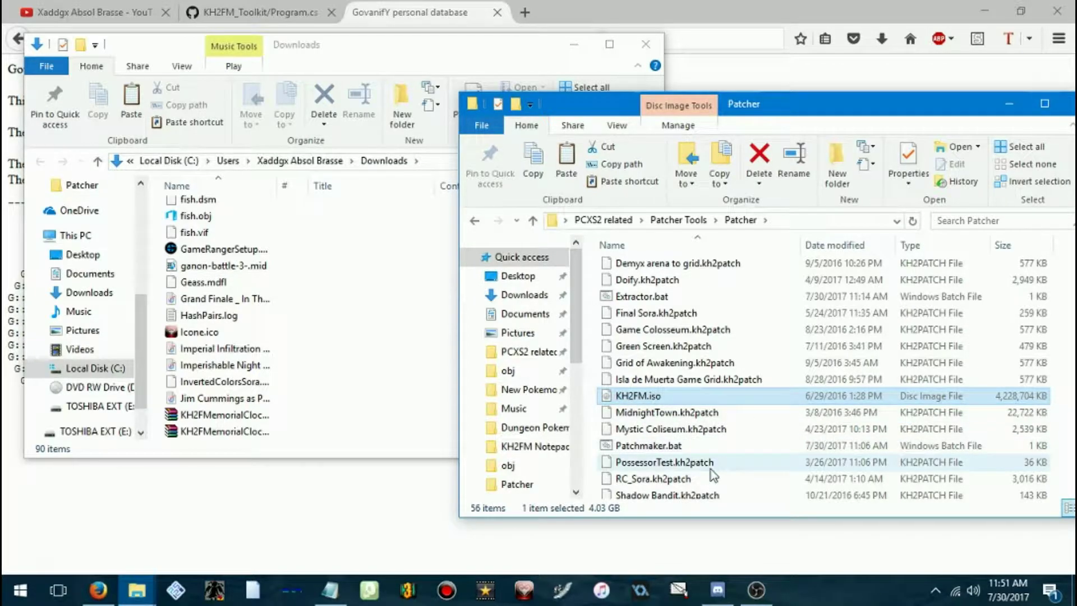
scroll(765, 401, down, 5)
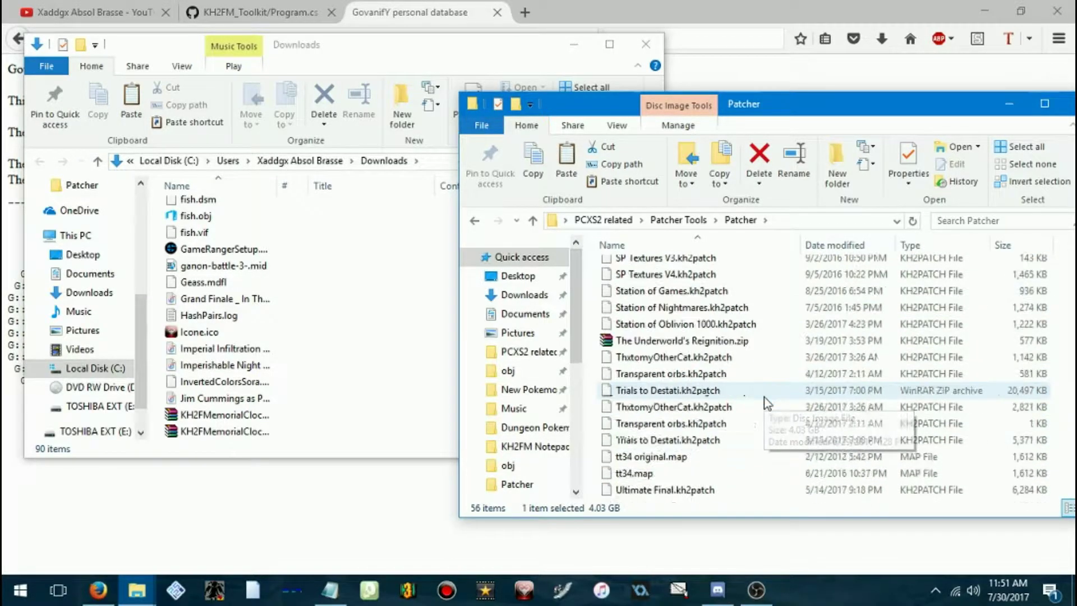
scroll(768, 402, up, 13)
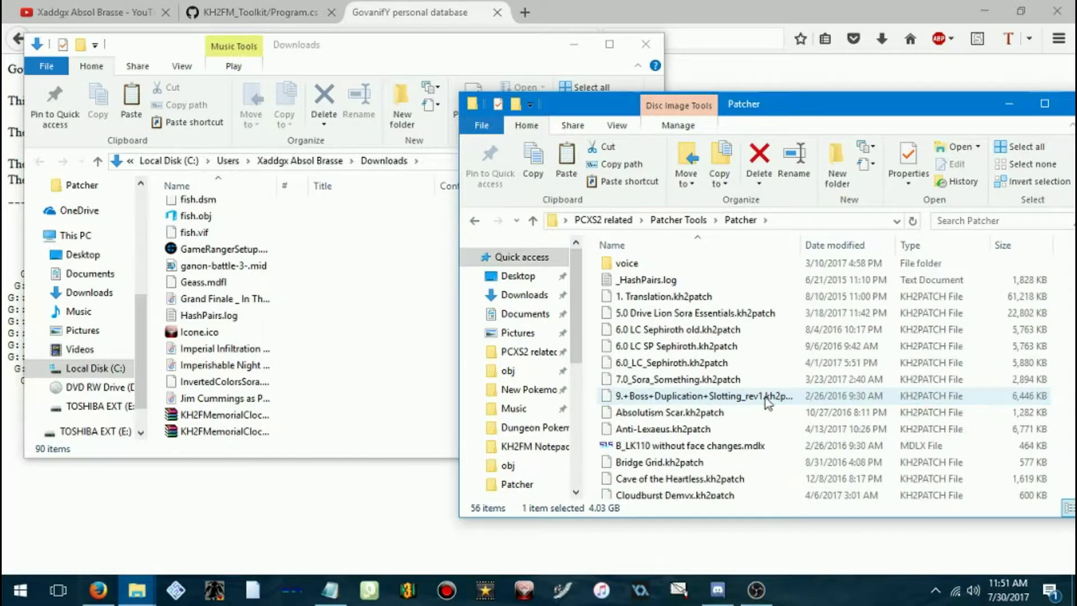
scroll(765, 397, up, 2)
scroll(765, 397, down, 6)
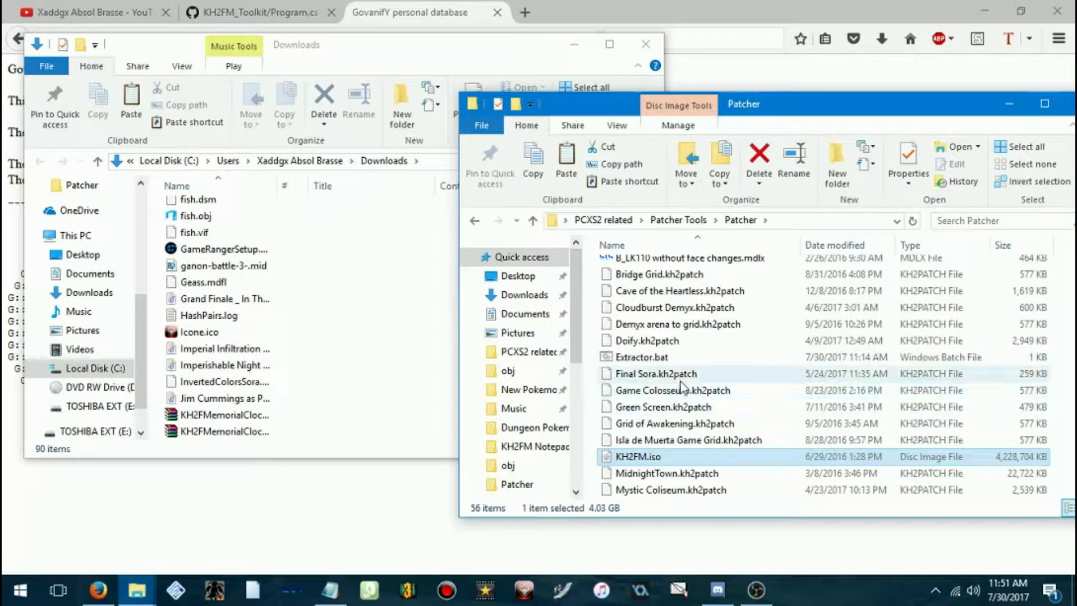
scroll(649, 415, down, 2)
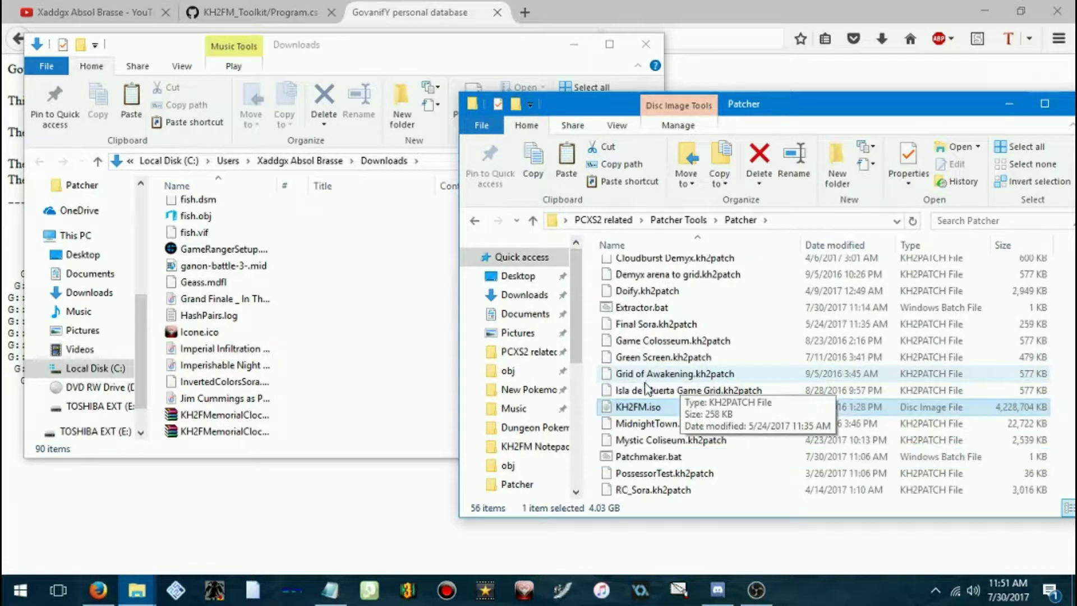
scroll(649, 451, up, 1)
click(649, 446)
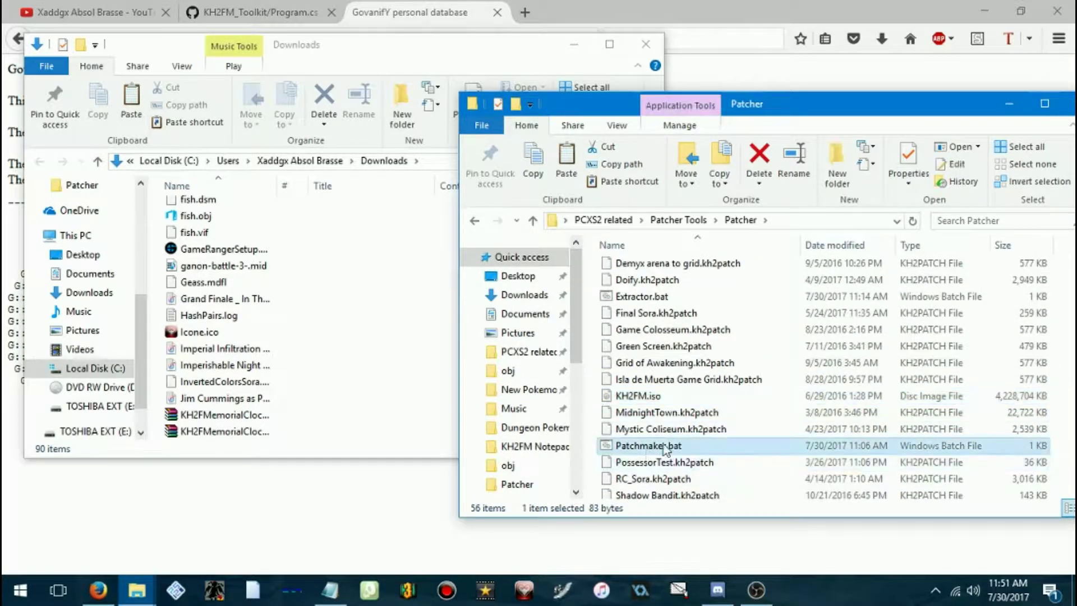
scroll(649, 446, up, 1)
click(654, 348)
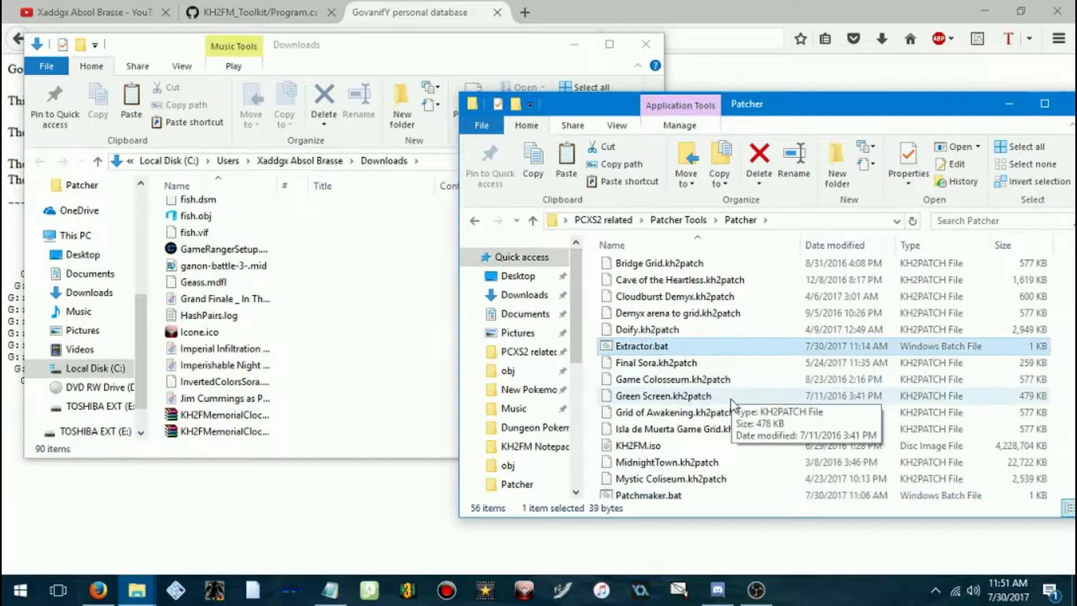
scroll(745, 406, up, 1)
scroll(698, 358, down, 1)
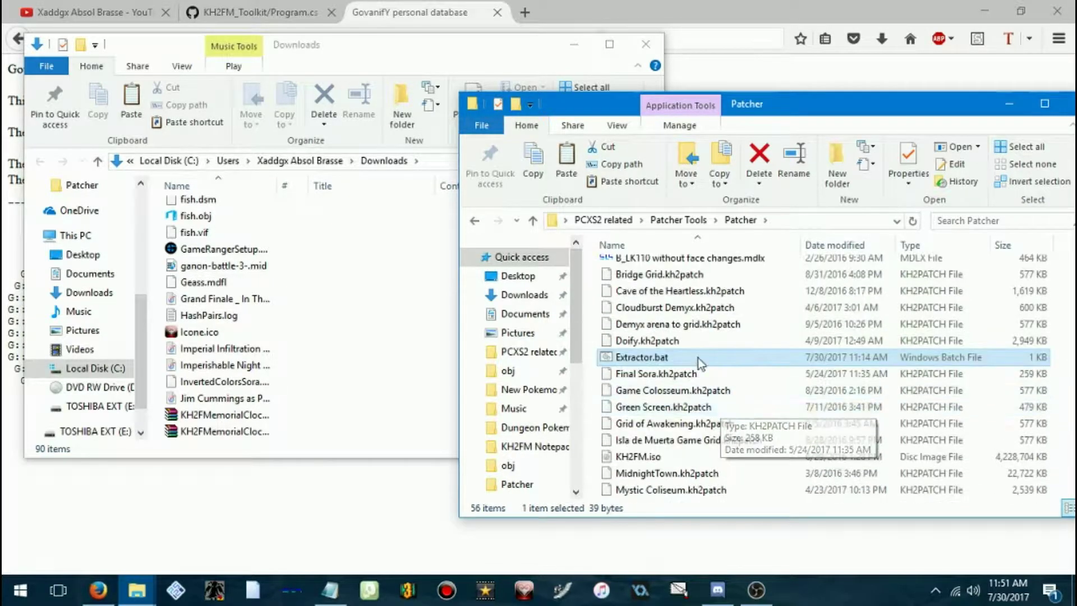
scroll(668, 351, down, 1)
scroll(705, 376, down, 7)
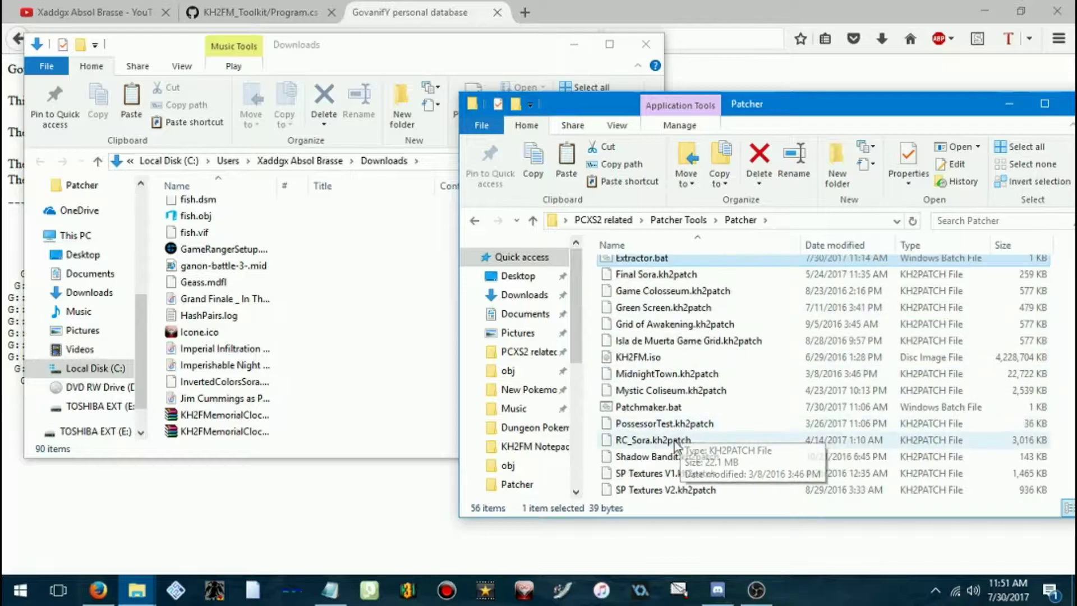
scroll(683, 405, up, 4)
scroll(684, 405, up, 5)
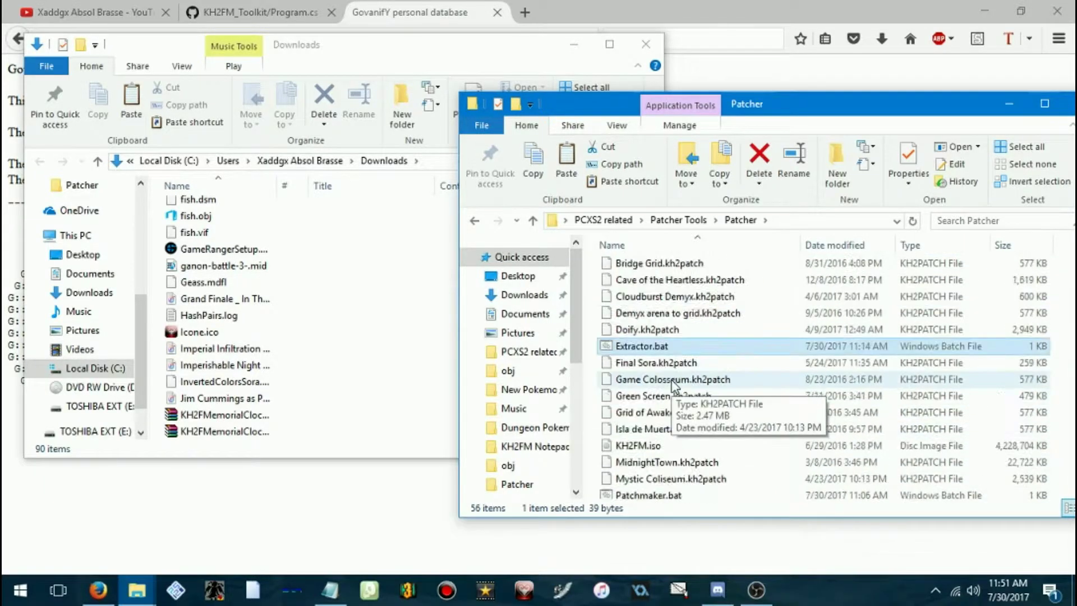
scroll(682, 380, down, 1)
scroll(683, 379, down, 2)
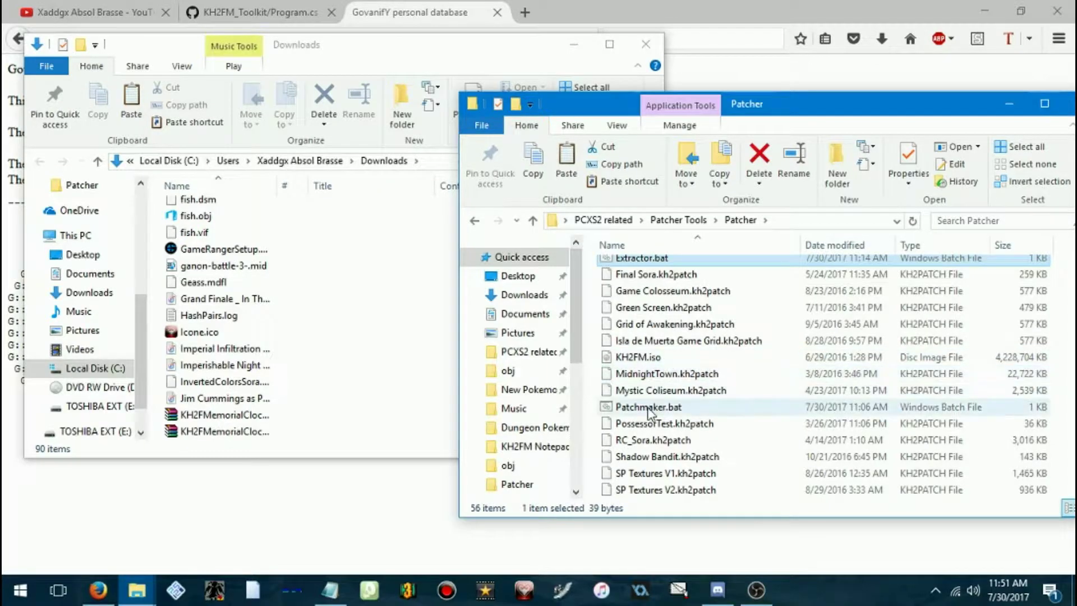
scroll(651, 409, up, 1)
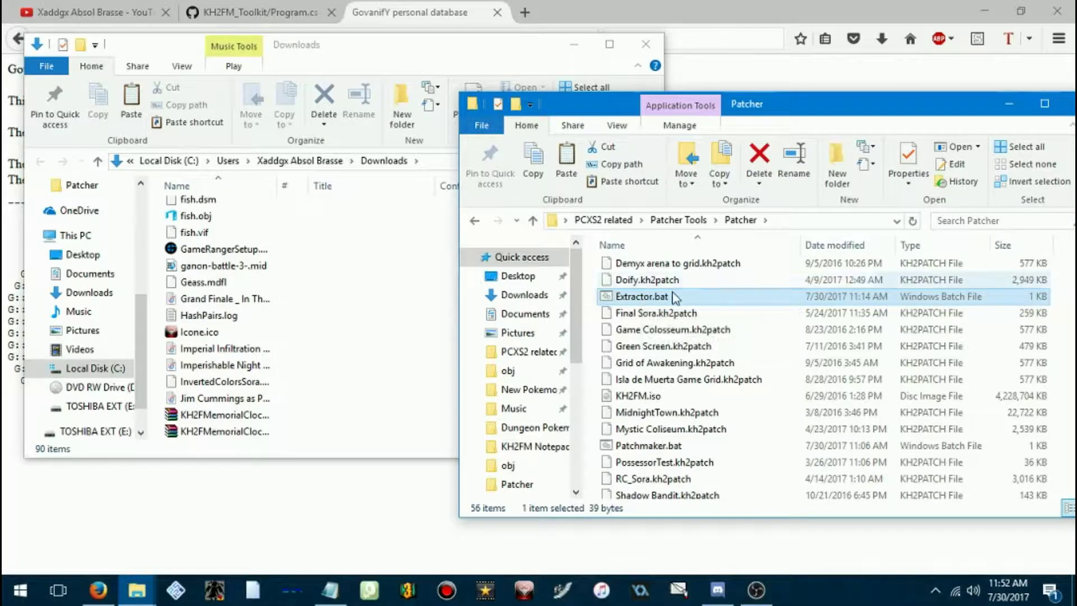
Step: Run Extractor.bat to extract KH2FM.iso's files, then close the console at 'Press enter to exit'
double_click(644, 299)
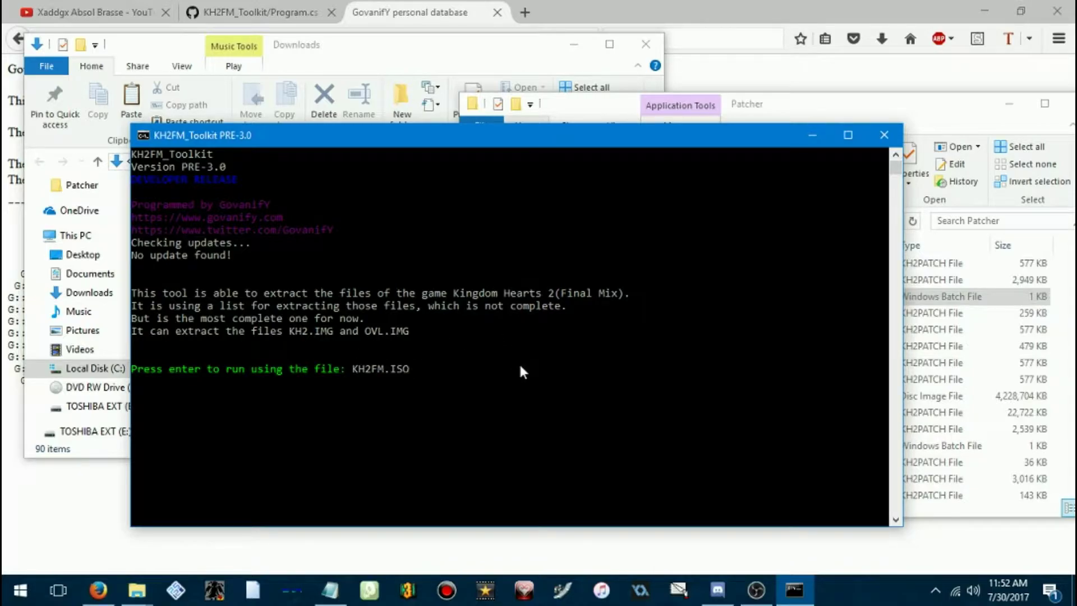
key(Return)
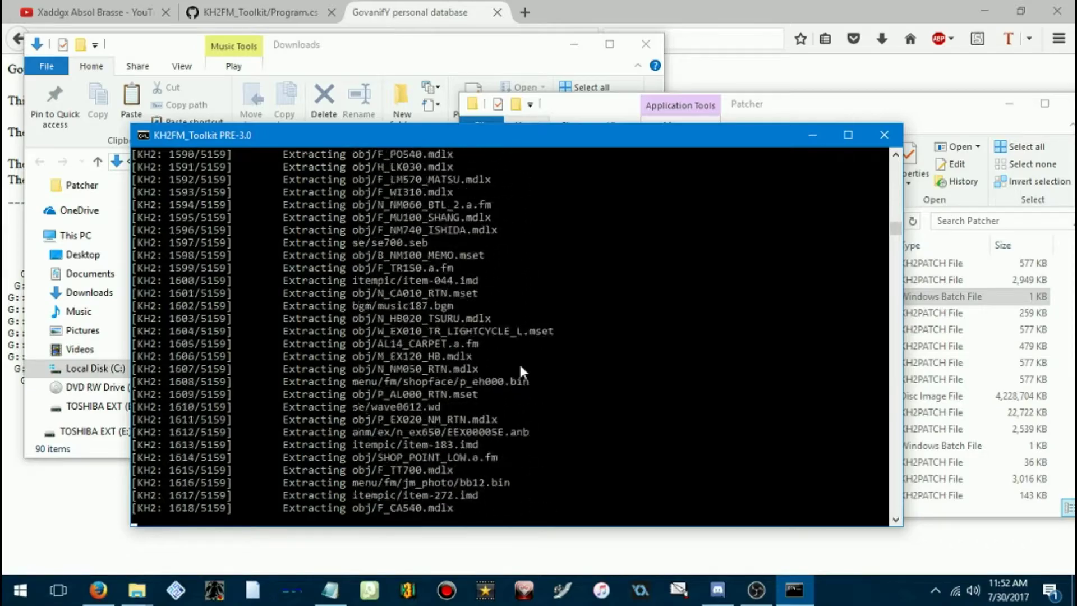
click(978, 415)
click(953, 397)
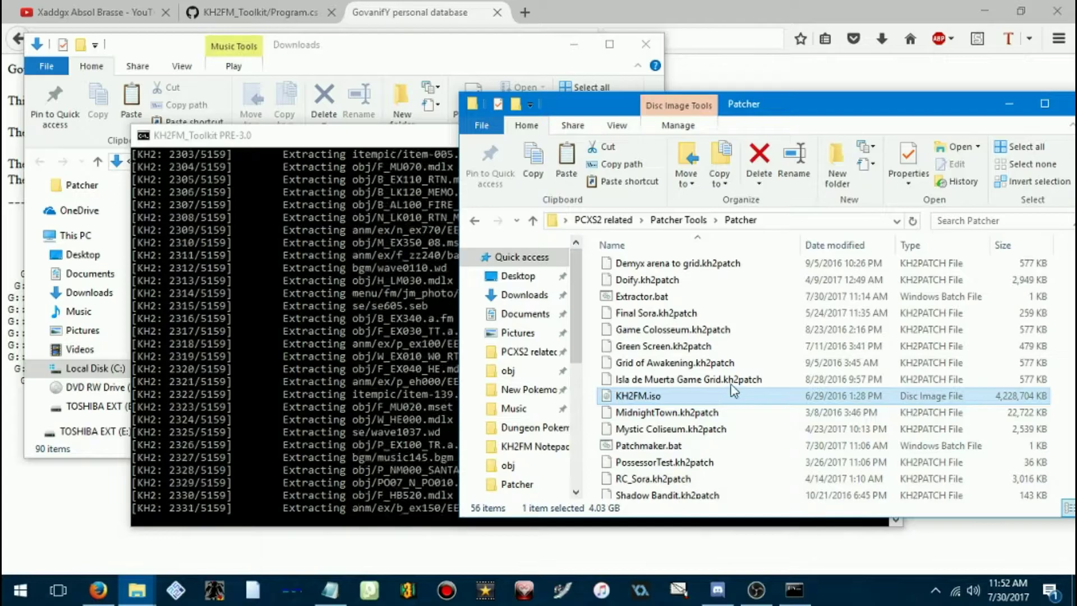
click(318, 132)
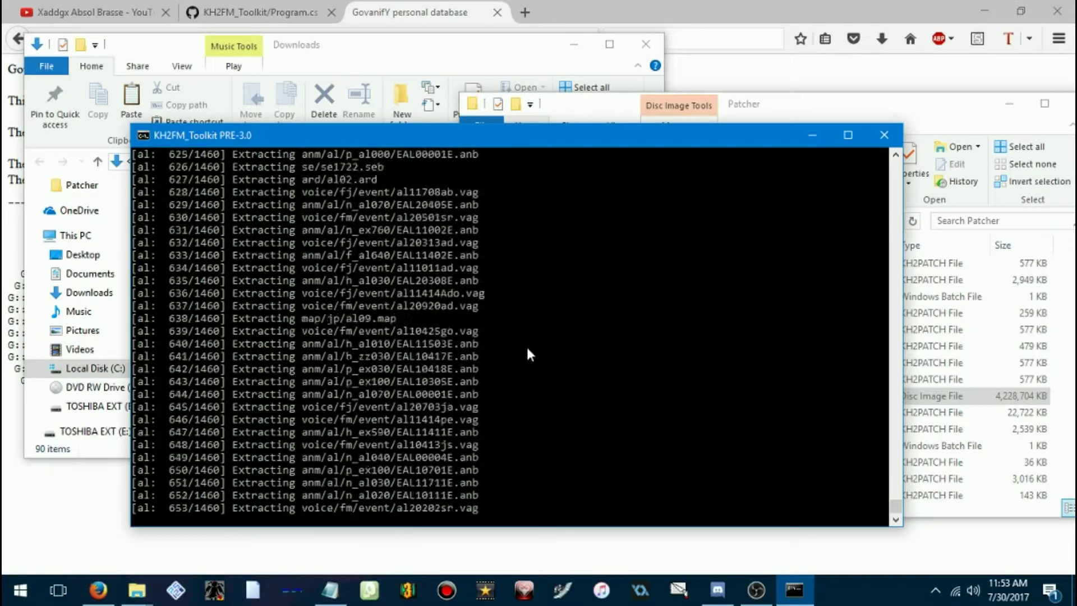
click(990, 414)
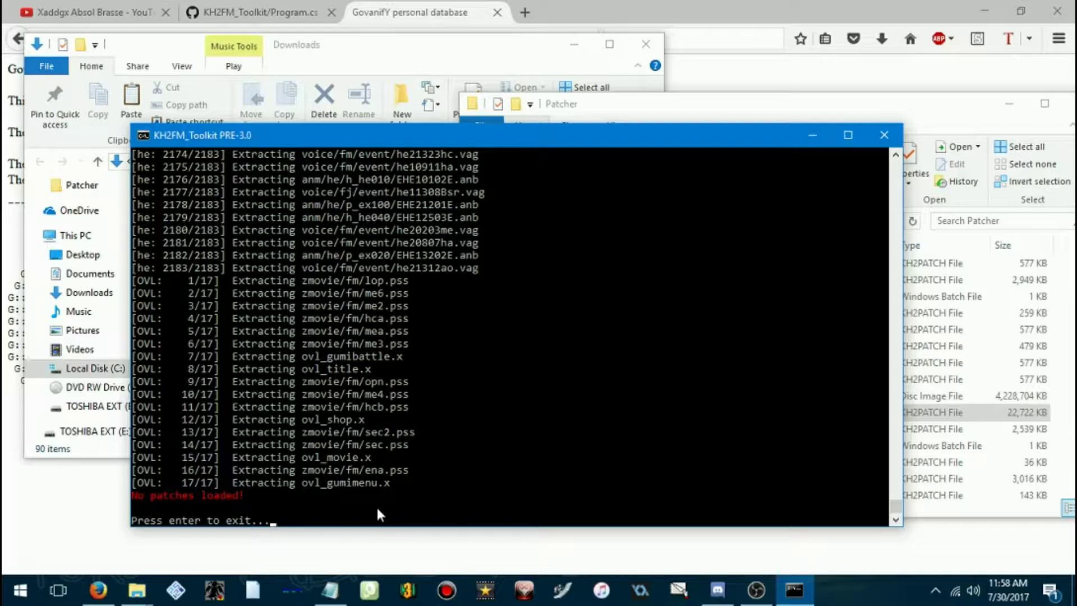
key(Return)
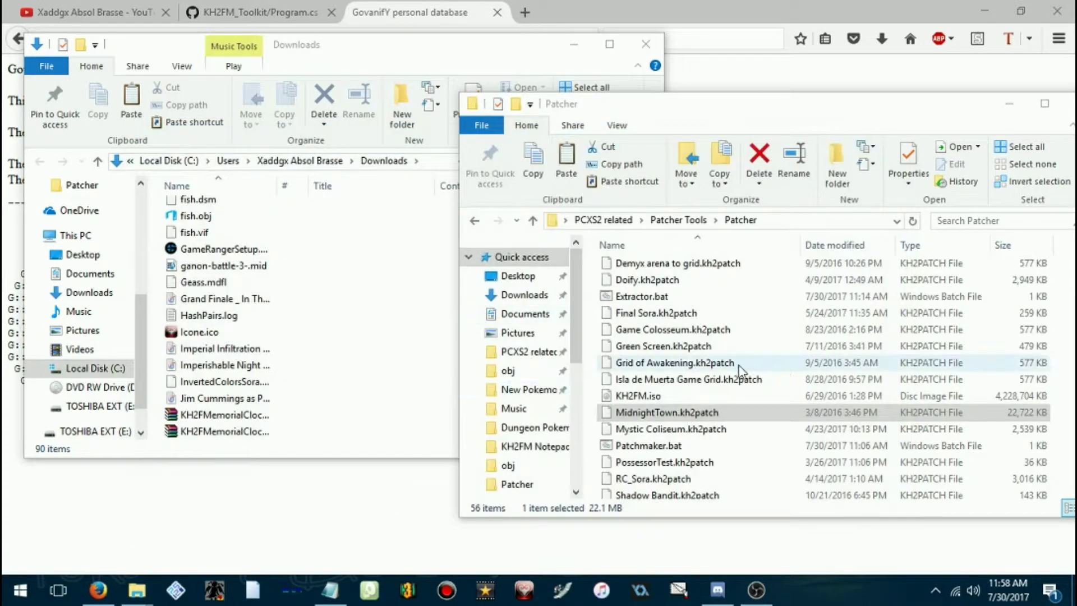
Step: Open the export folder of extracted files and then its KH2 subfolder
drag(627, 105, 578, 106)
scroll(689, 348, up, 3)
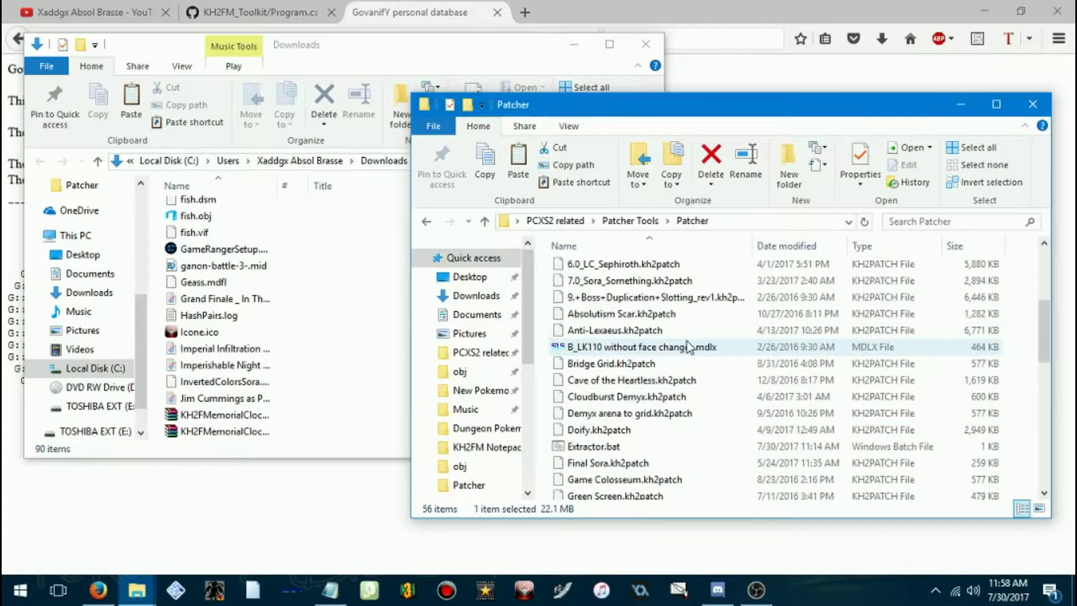
scroll(688, 347, up, 4)
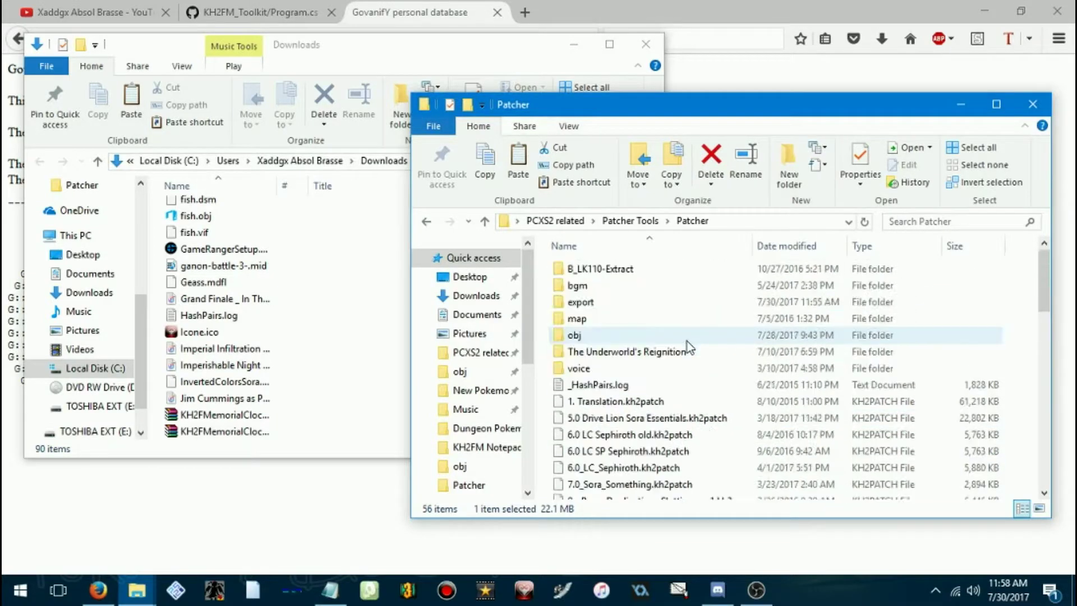
double_click(575, 304)
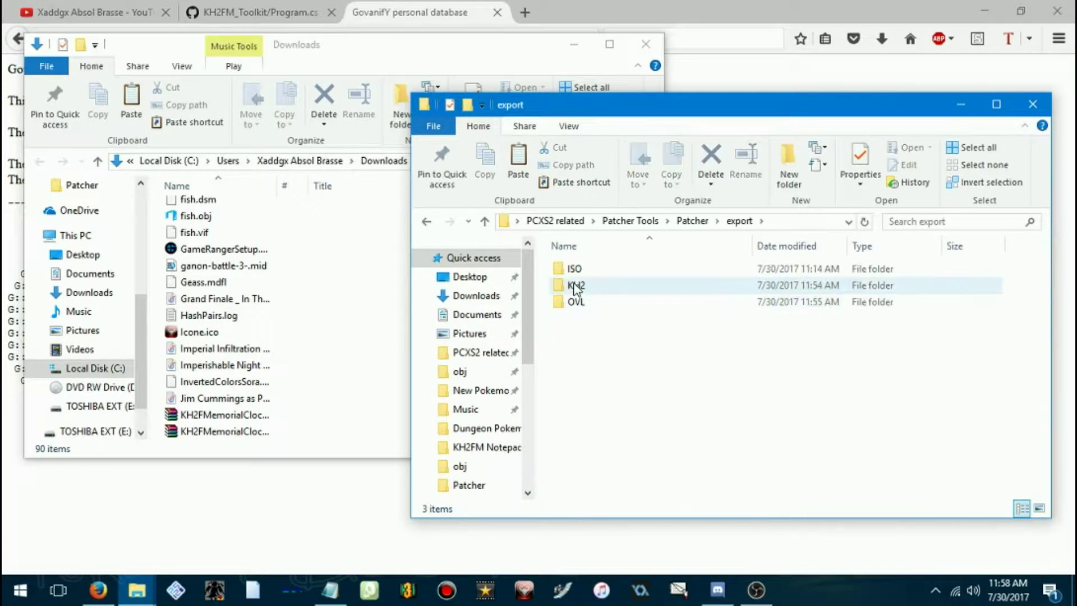
click(692, 220)
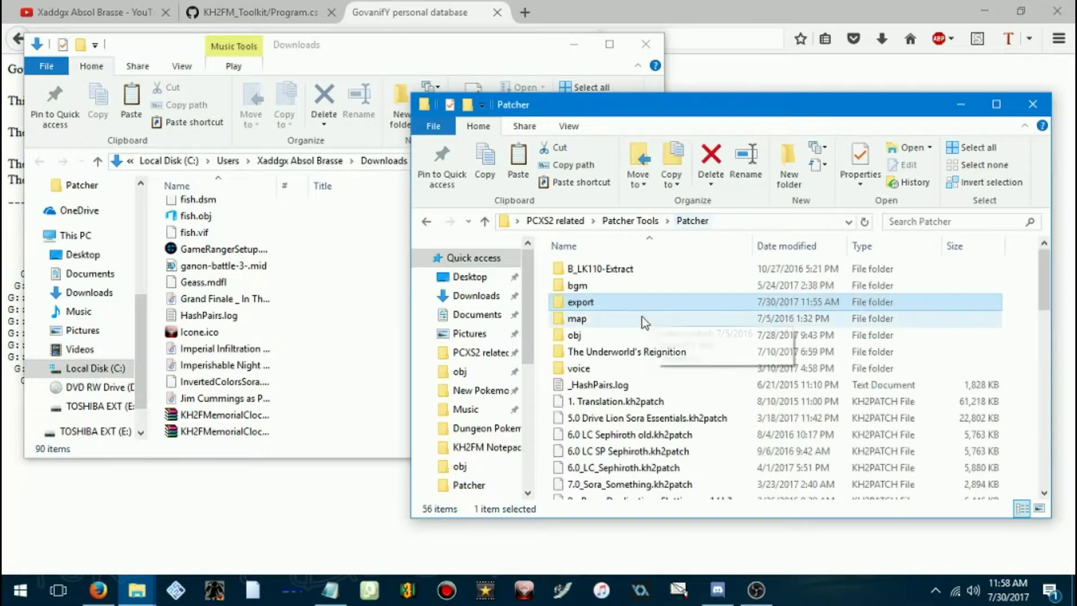
double_click(594, 302)
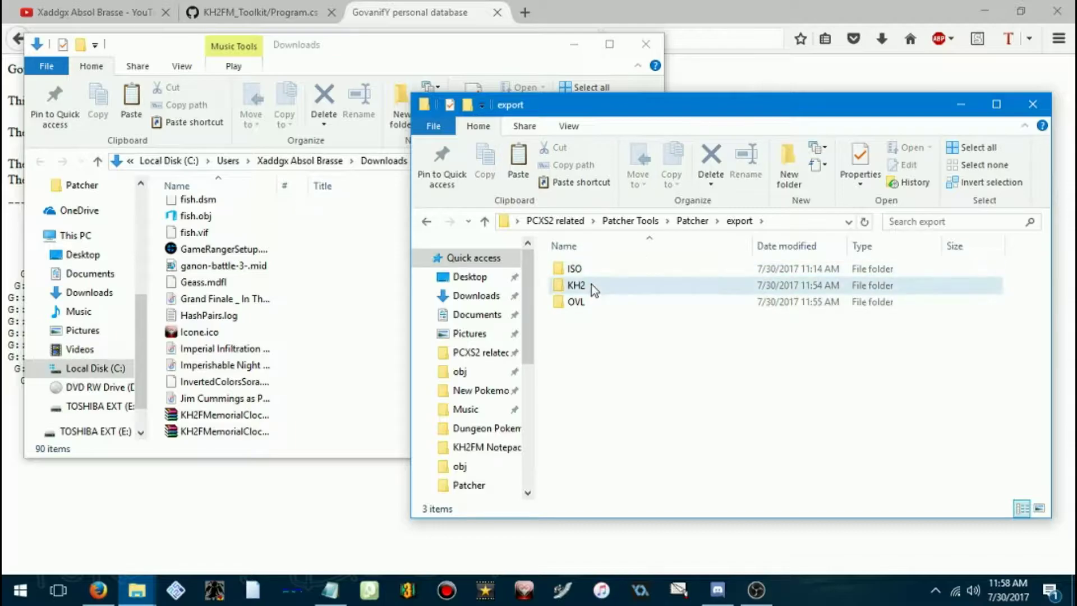
click(592, 284)
double_click(585, 290)
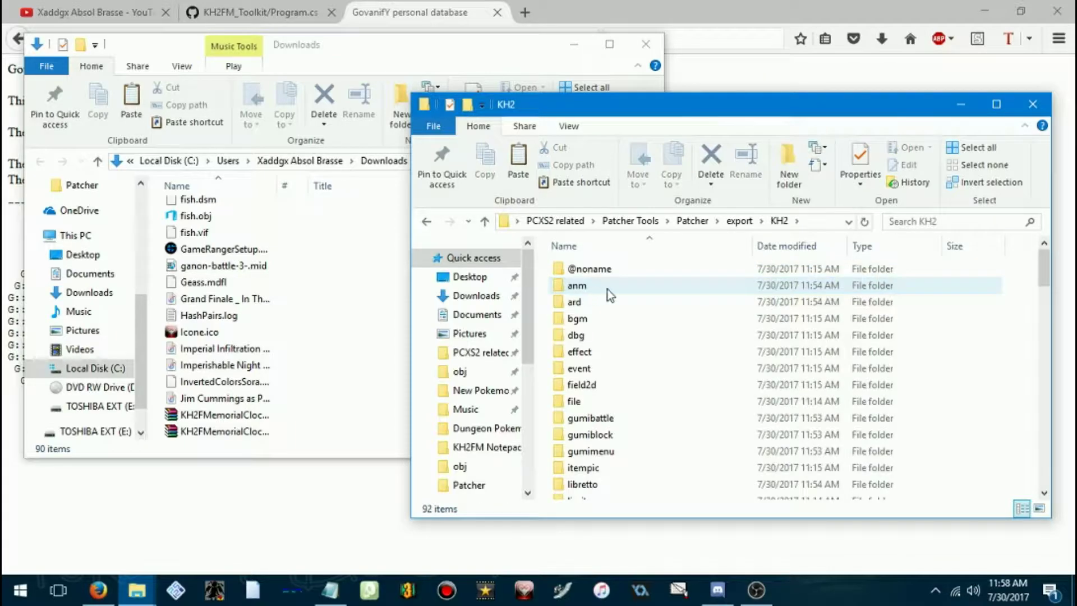
Step: Look through the obj folder, return to KH2, and start a blank Notepad document
scroll(662, 365, down, 4)
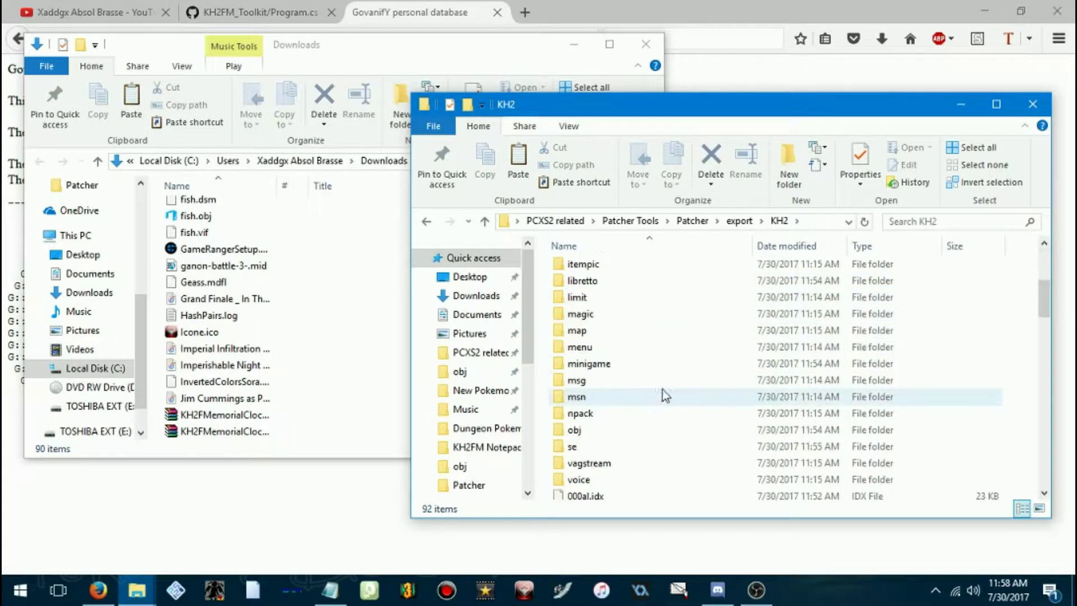
double_click(583, 435)
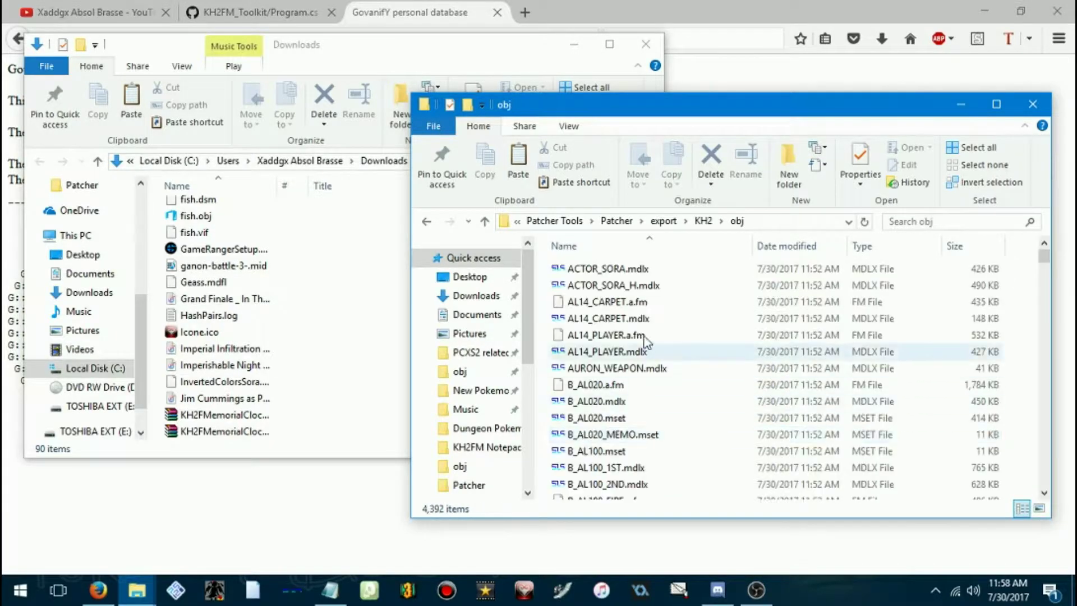
scroll(620, 440, down, 1)
scroll(618, 438, down, 10)
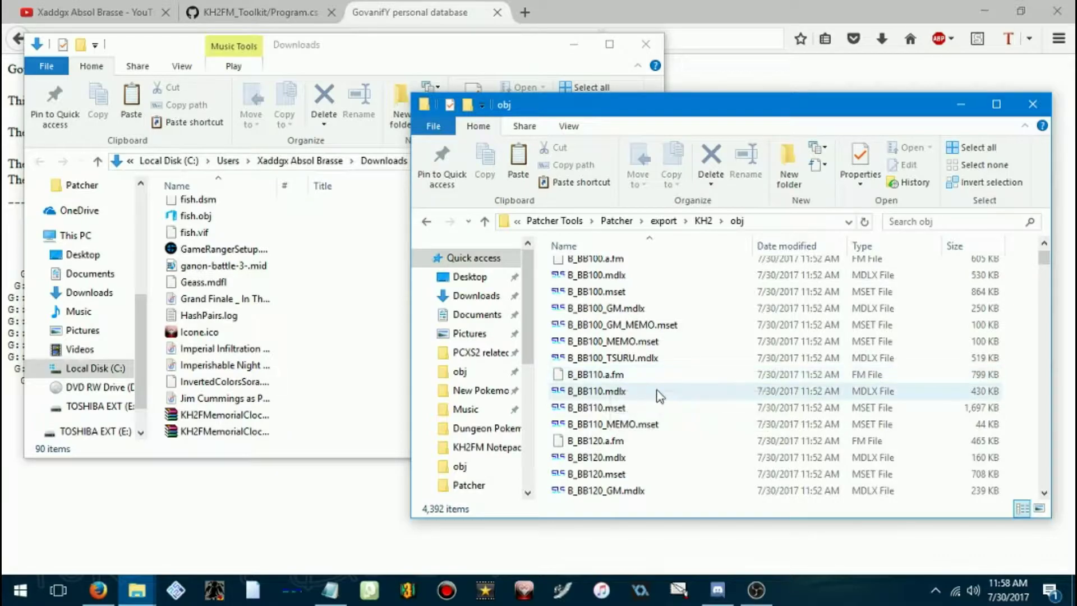
scroll(656, 393, down, 3)
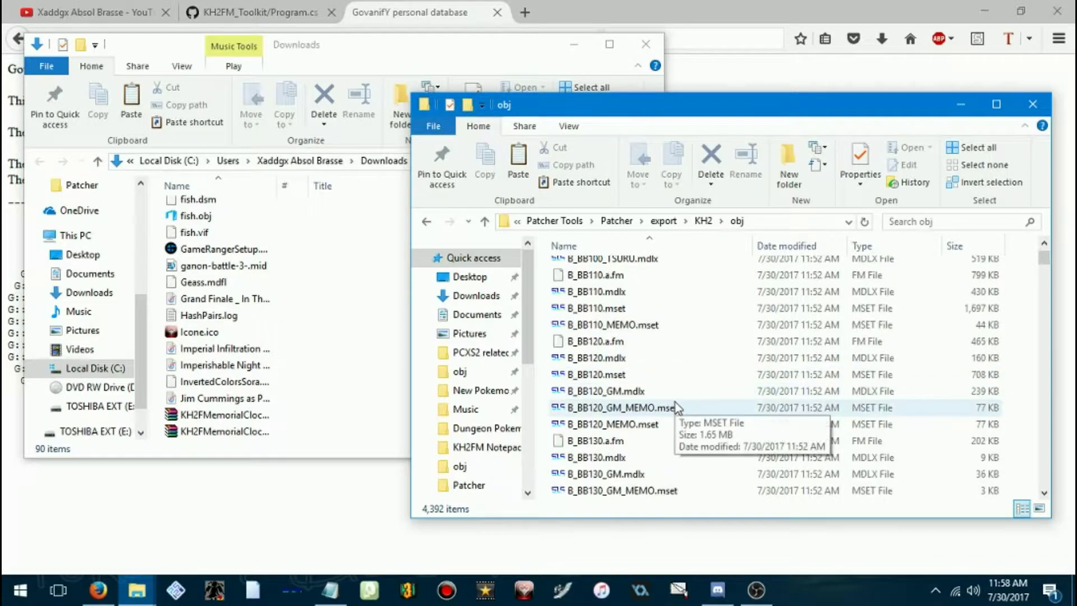
click(703, 221)
scroll(583, 449, down, 1)
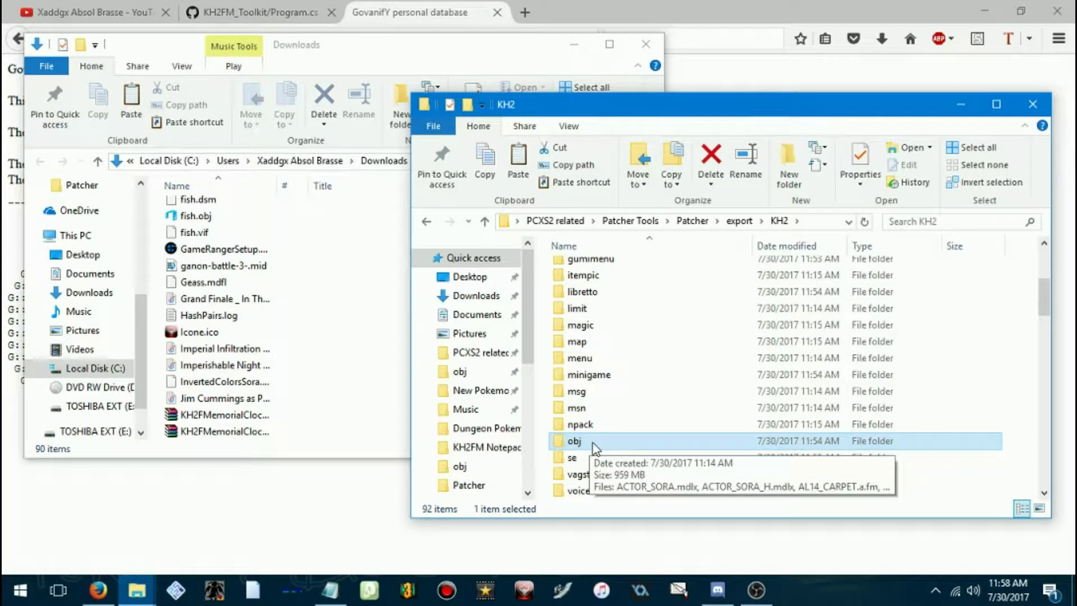
right_click(331, 590)
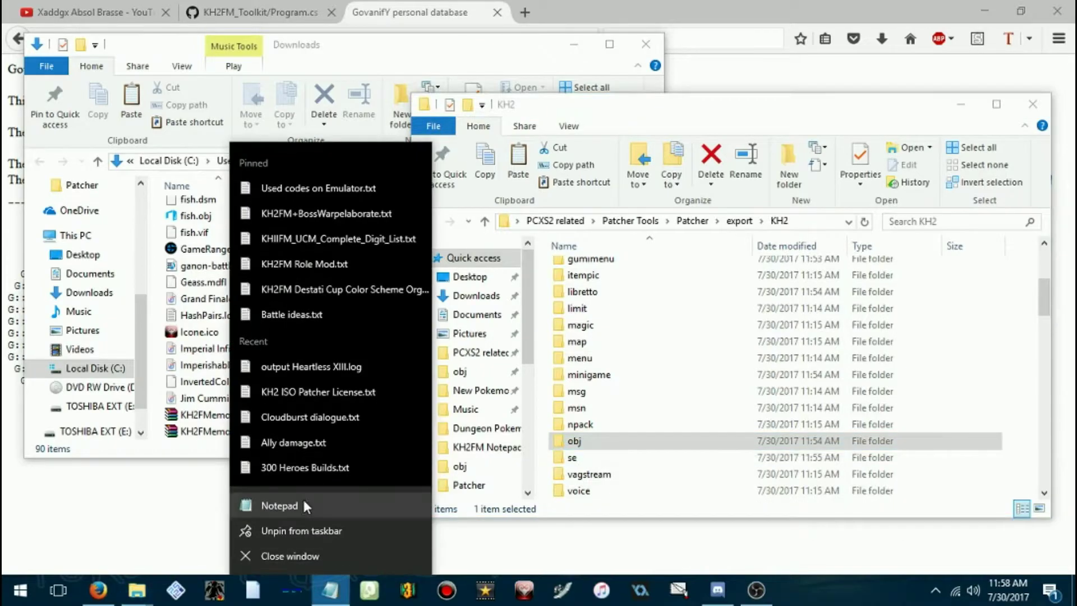
click(302, 500)
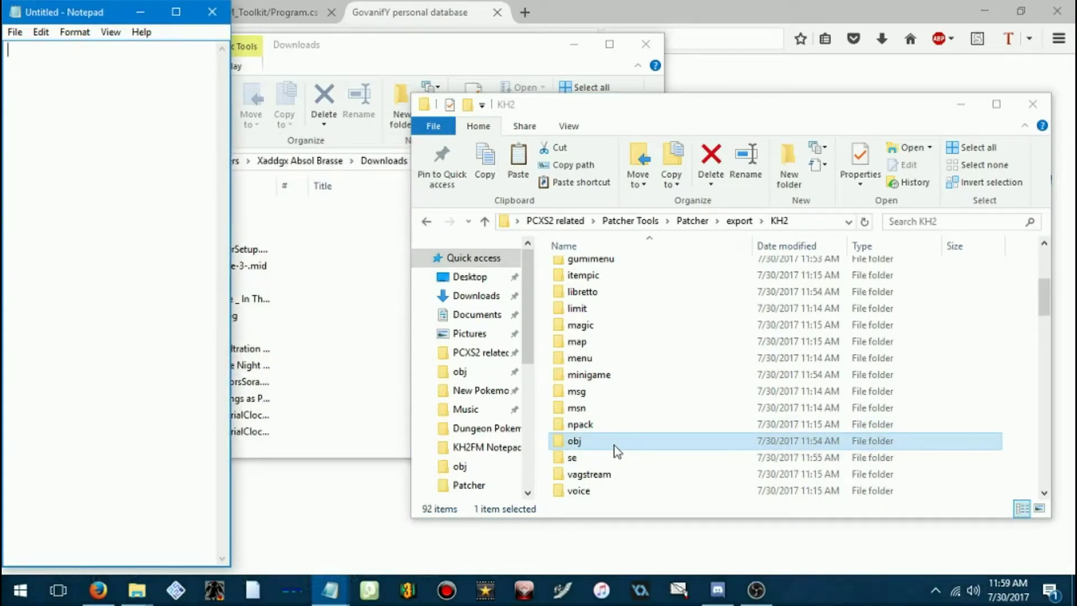
Step: Open the obj folder and select the B_EX420.mdlx model file
double_click(617, 452)
scroll(642, 381, down, 15)
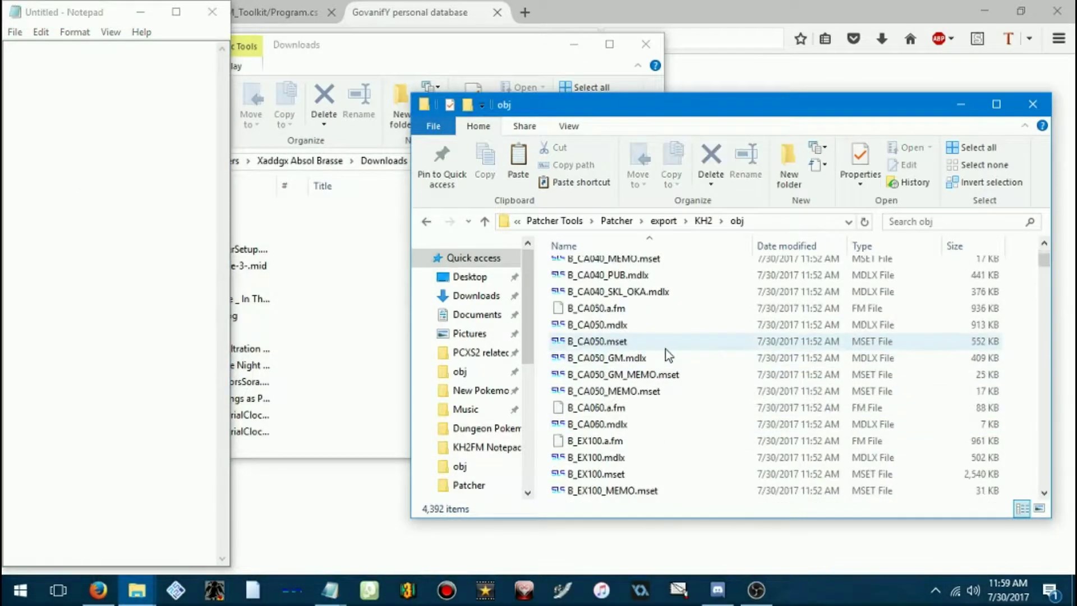
scroll(648, 374, up, 20)
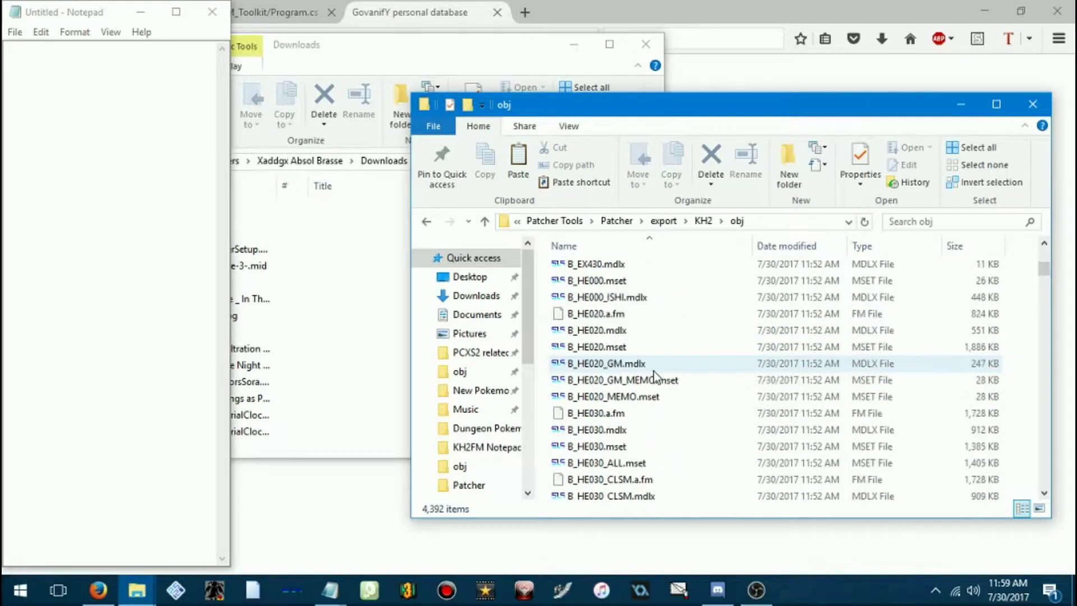
scroll(656, 377, down, 4)
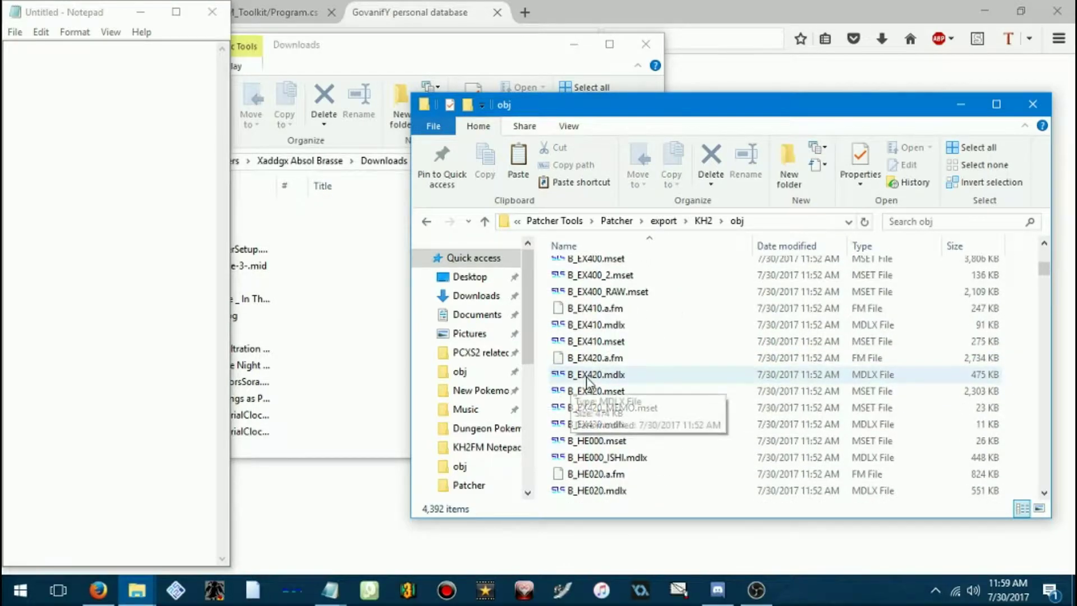
click(652, 376)
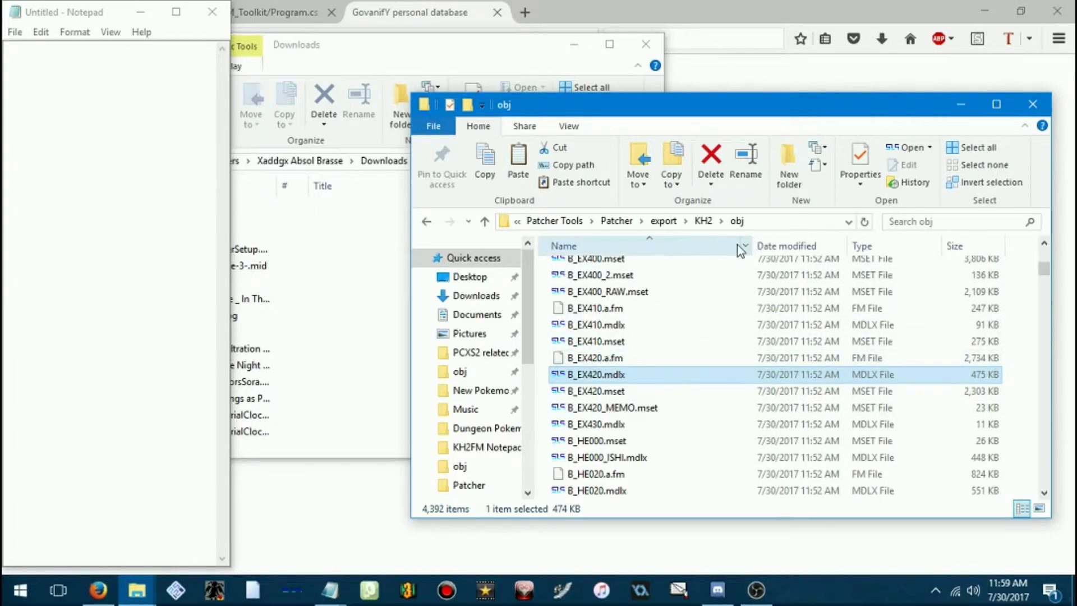
Step: Type the path obj/B_EX420.mdlx into the Notepad note
click(111, 208)
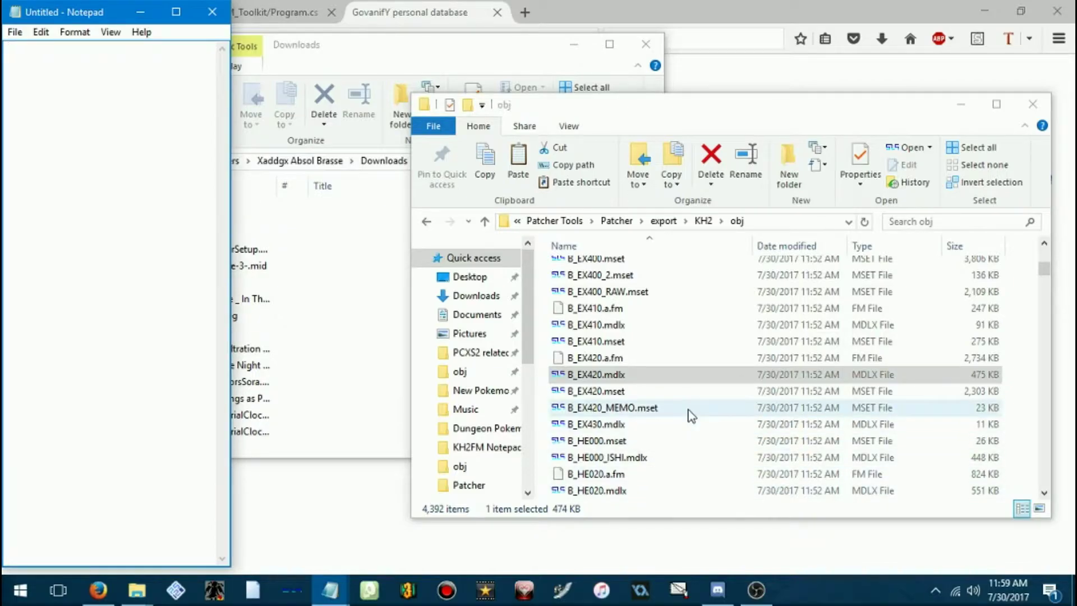
text(obj/B_EX420.mdlx)
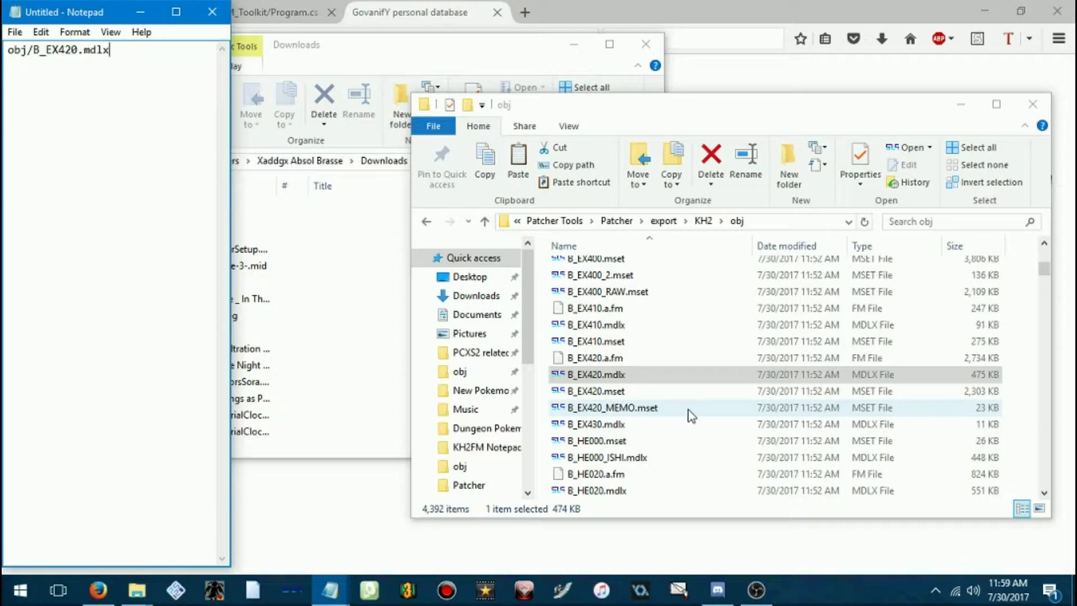
mouse_move(33, 51)
mouse_down()
mouse_move(46, 50)
mouse_move(31, 51)
mouse_up()
click(53, 51)
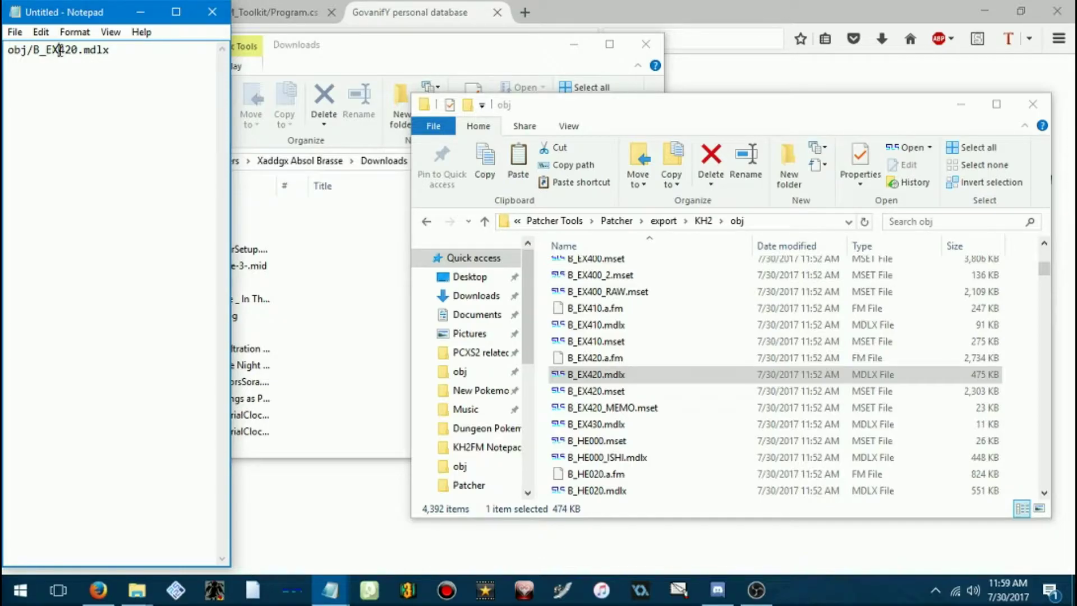
click(73, 52)
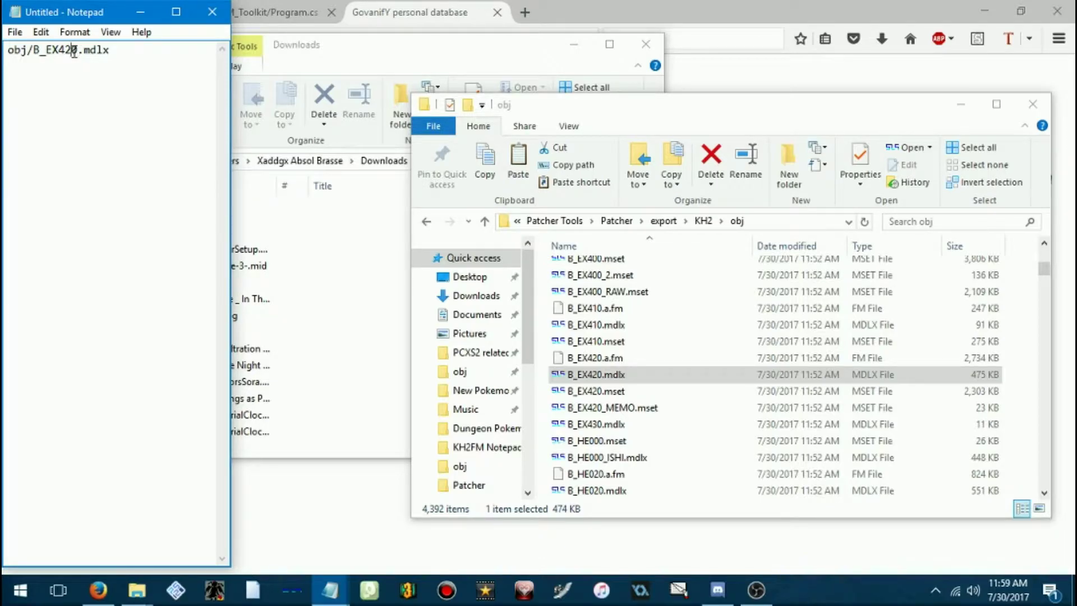
double_click(120, 50)
click(105, 50)
drag(33, 51, 61, 50)
click(62, 52)
click(161, 56)
Step: Return File Explorer to the export\KH2 folder
click(657, 375)
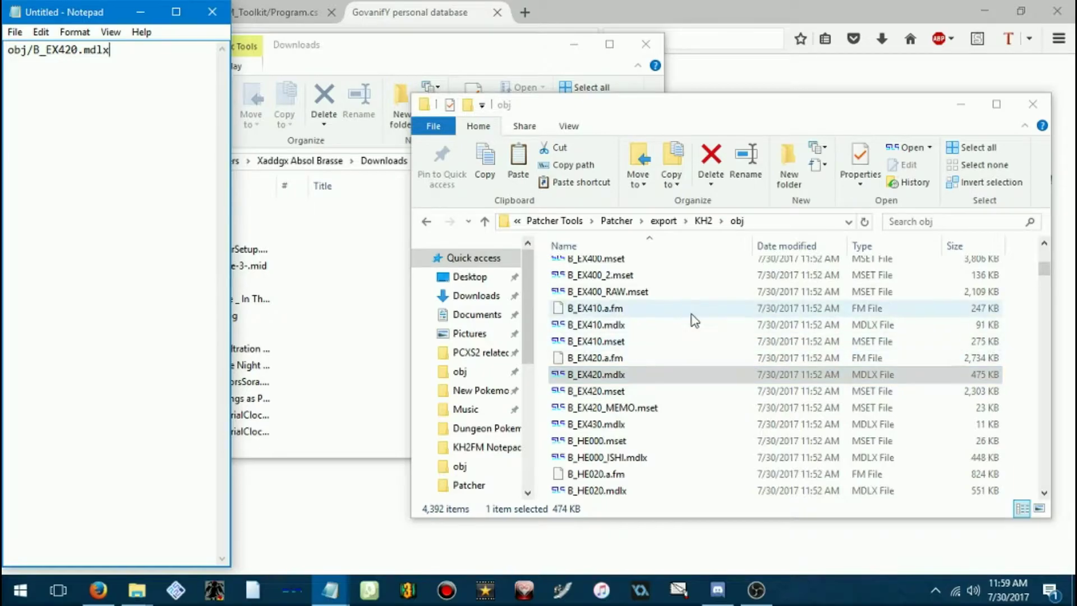
key(alt+Tab)
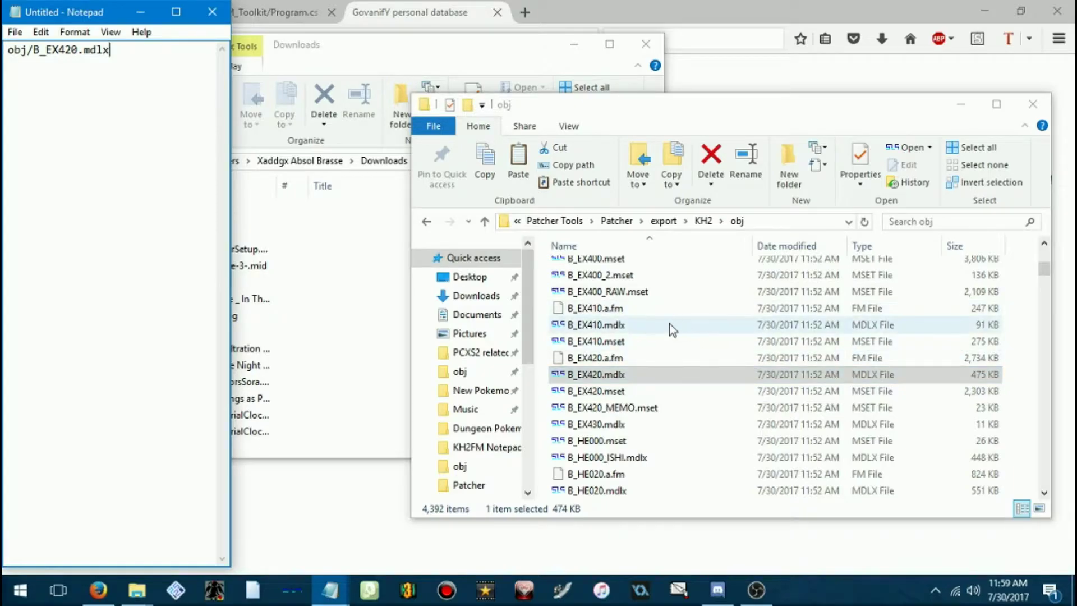
click(701, 223)
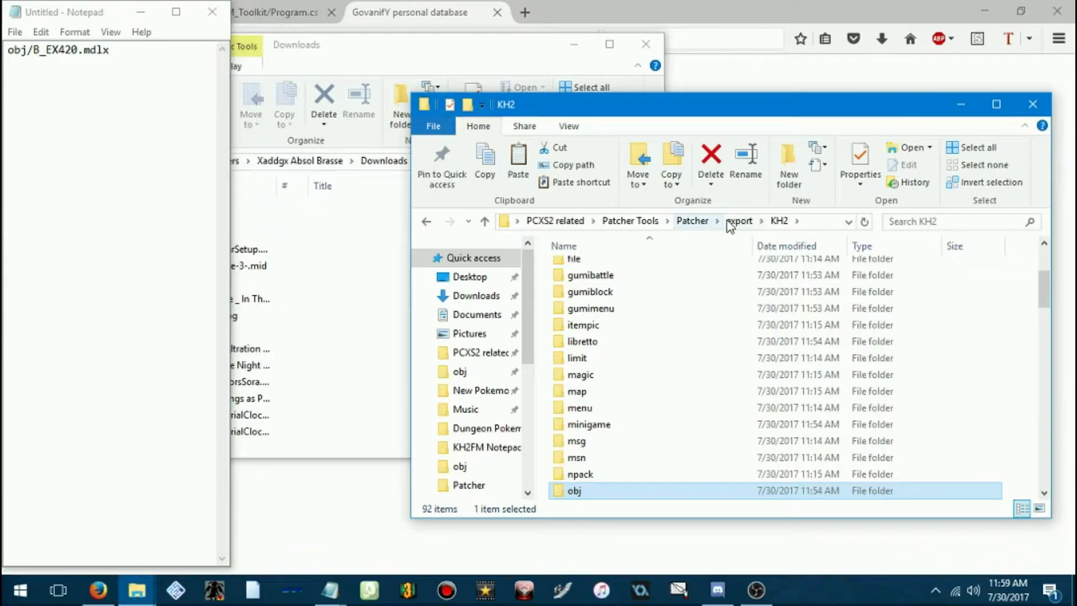
Step: Go up to the Patcher folder and run Patchmaker.bat to open the KH2FM_Toolkit console
click(733, 221)
click(692, 222)
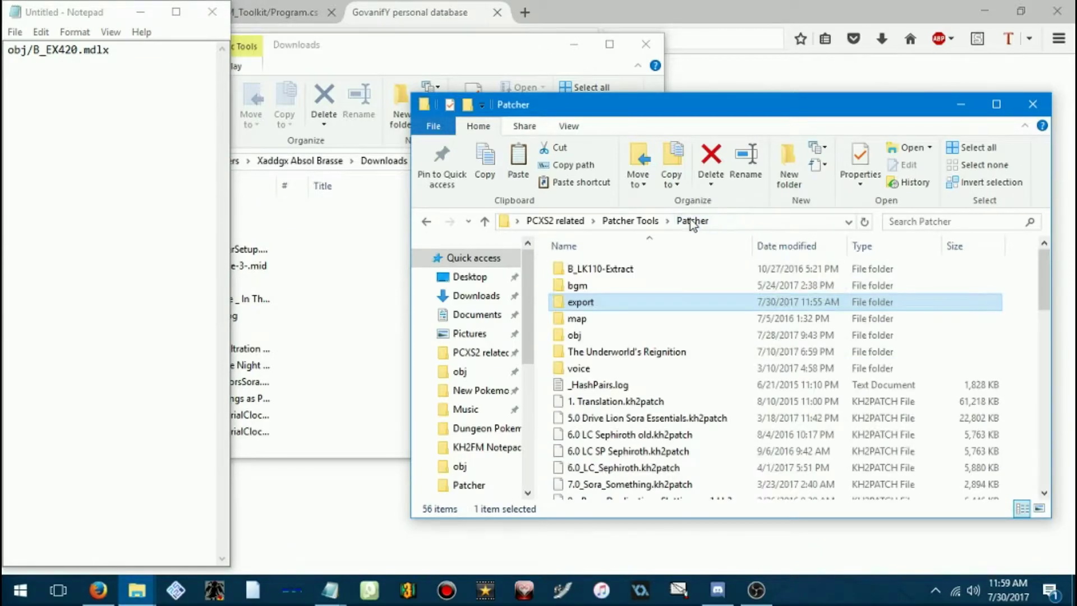
scroll(651, 345, down, 8)
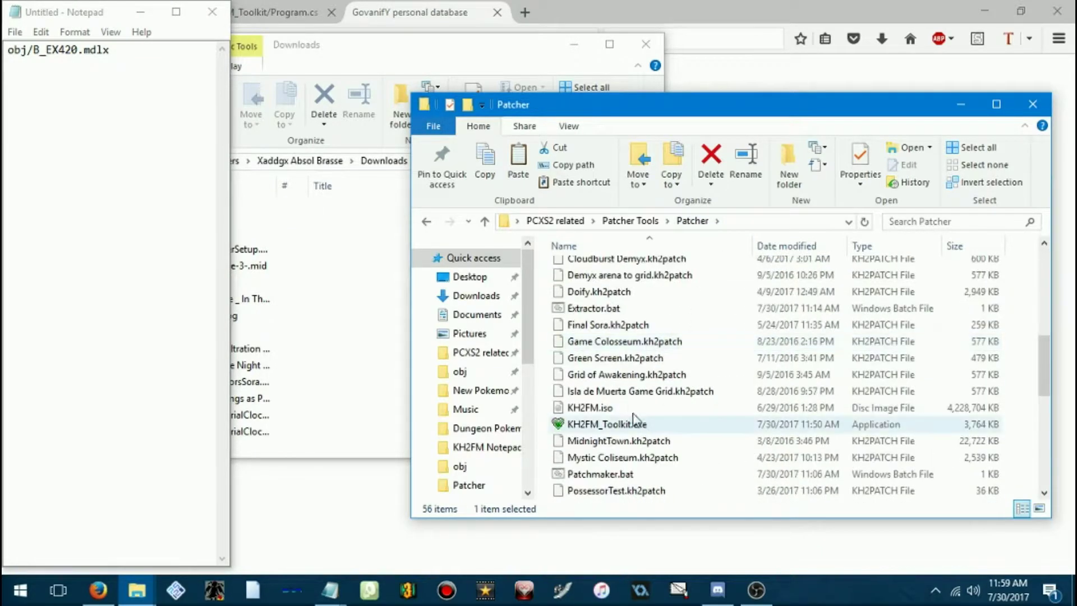
scroll(634, 419, down, 1)
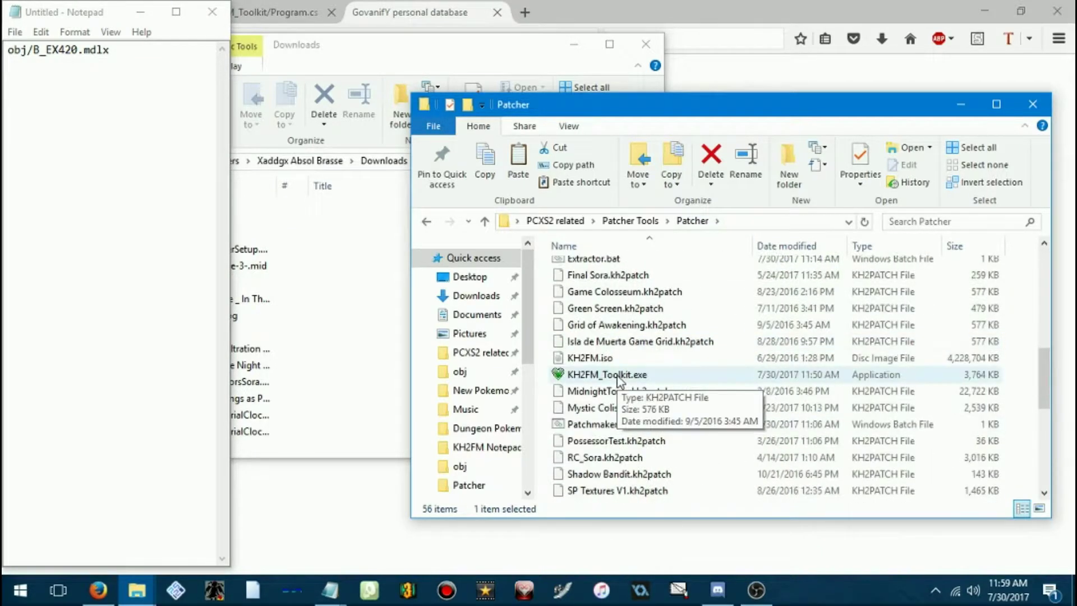
double_click(608, 428)
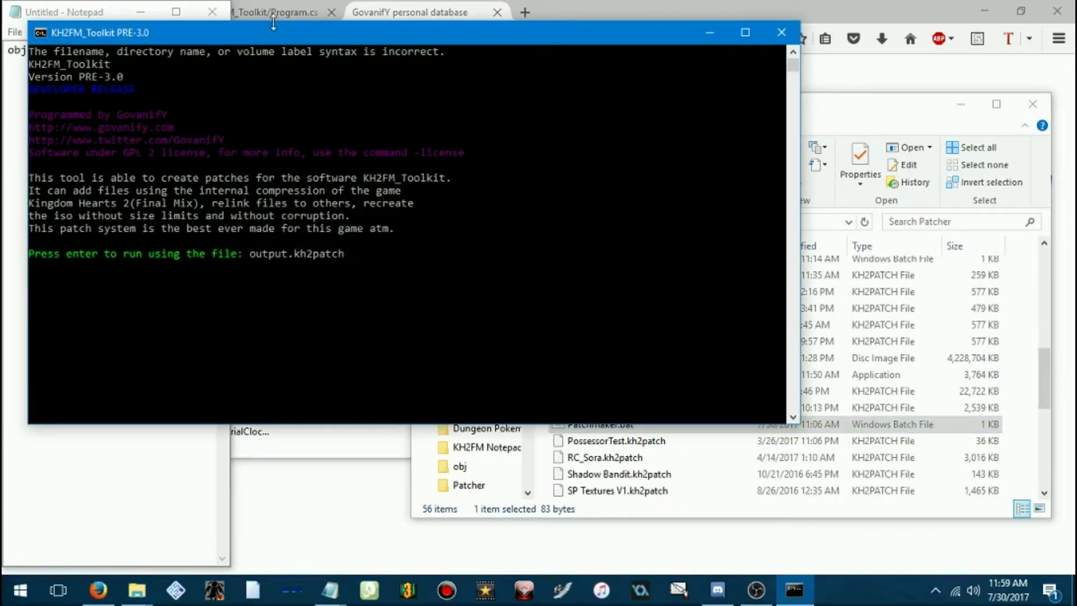
Step: Move the toolkit console aside and select the obj folder in the Patcher window
drag(247, 33, 443, 14)
click(653, 512)
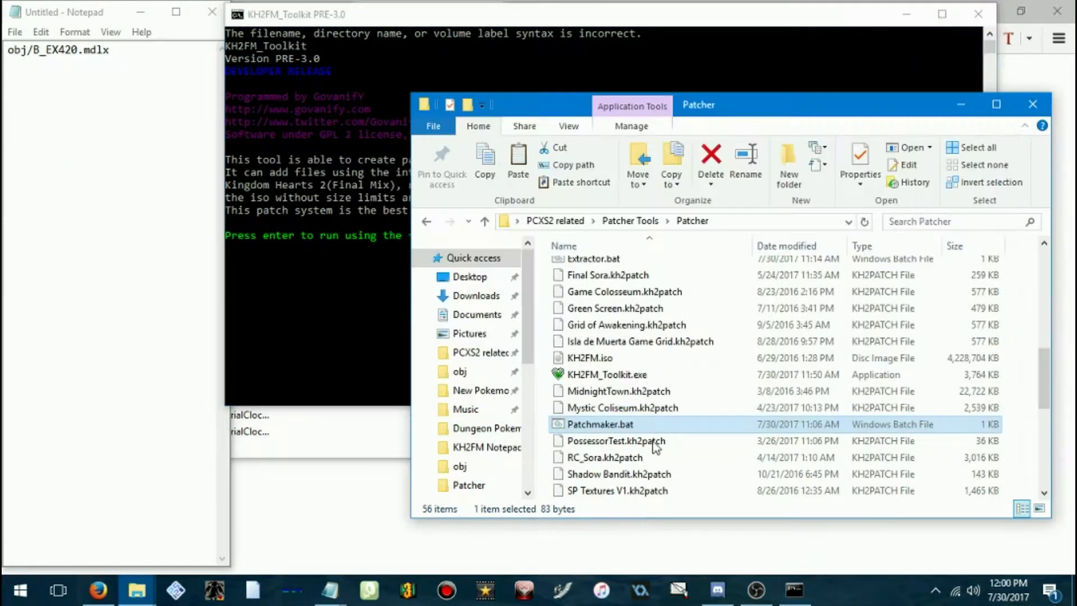
scroll(617, 388, up, 10)
scroll(603, 387, up, 4)
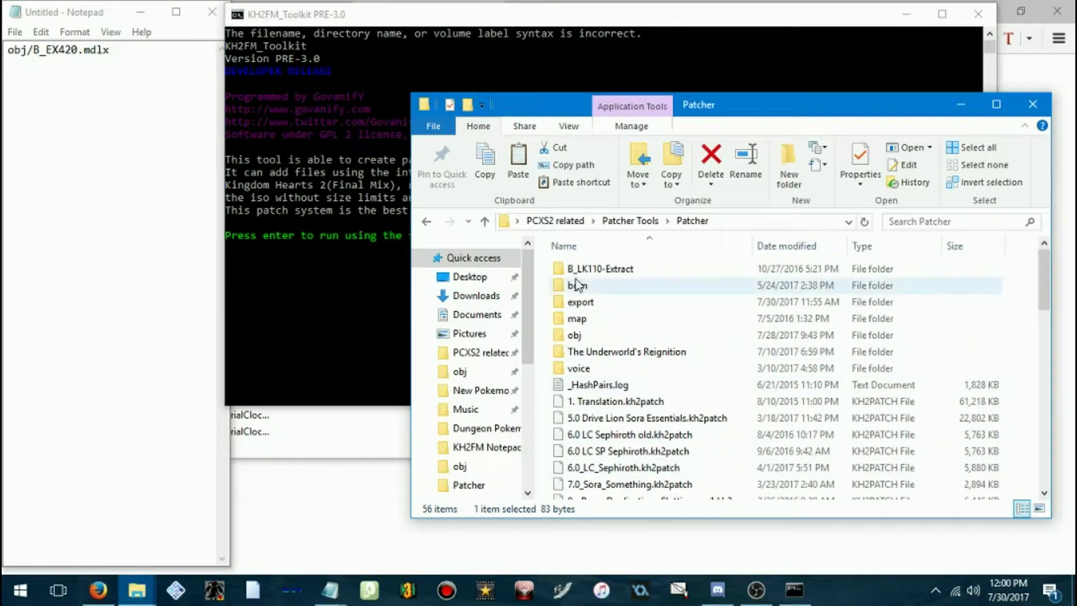
click(571, 336)
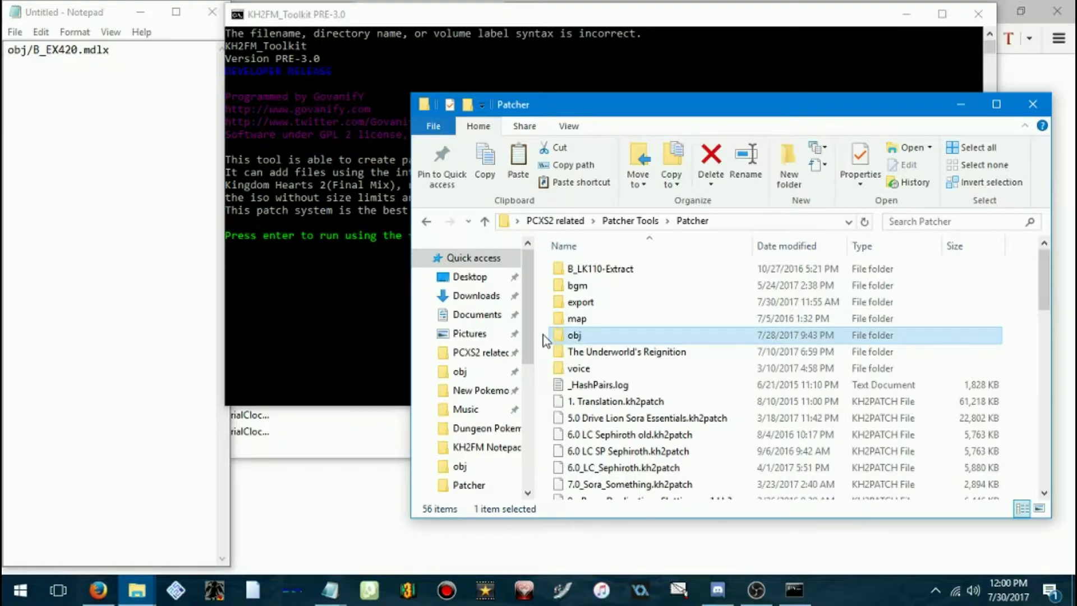
click(575, 336)
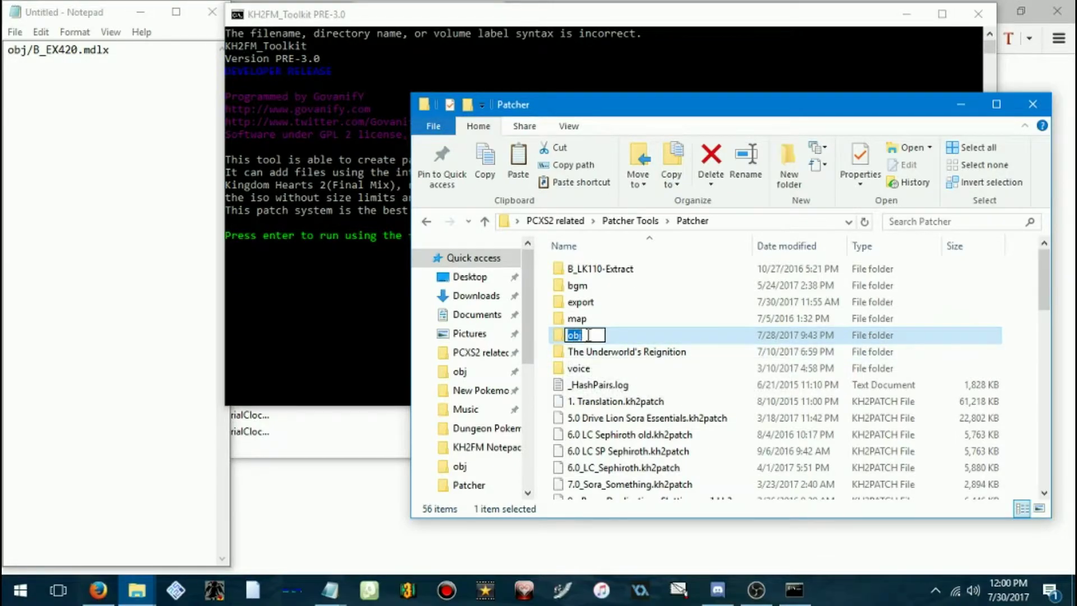
click(561, 339)
Step: Confirm B_EX420.mdlx is in obj, then return to Patcher with the console in front
double_click(664, 337)
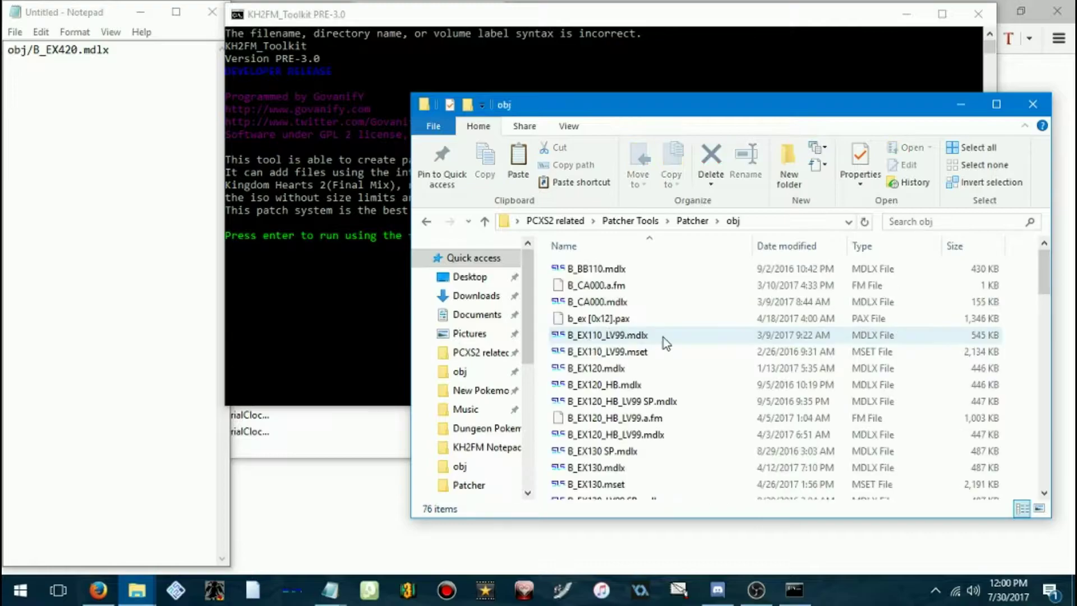
scroll(664, 338, down, 7)
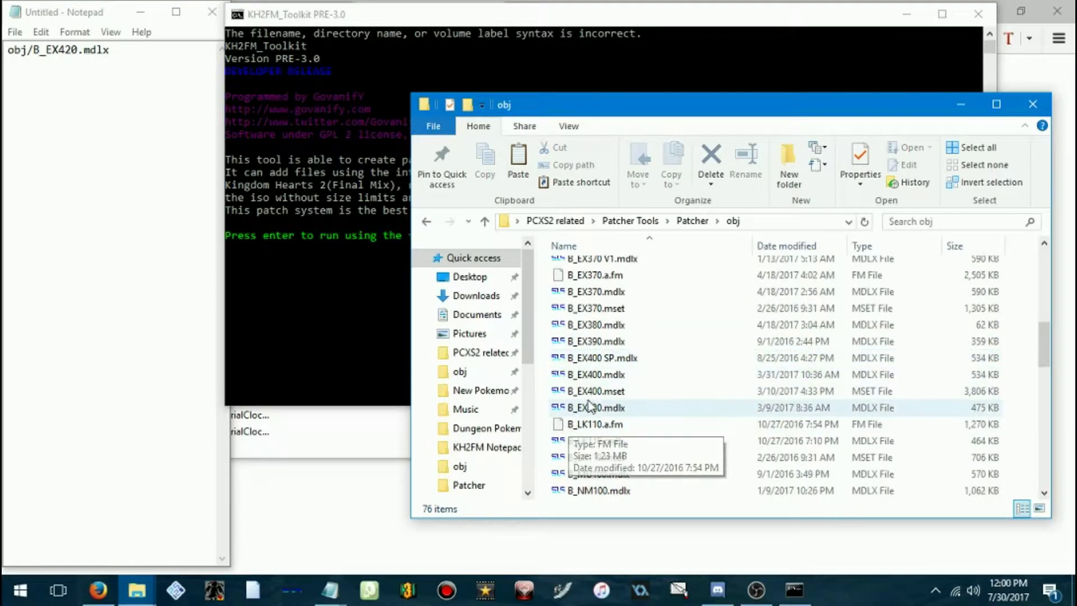
click(590, 407)
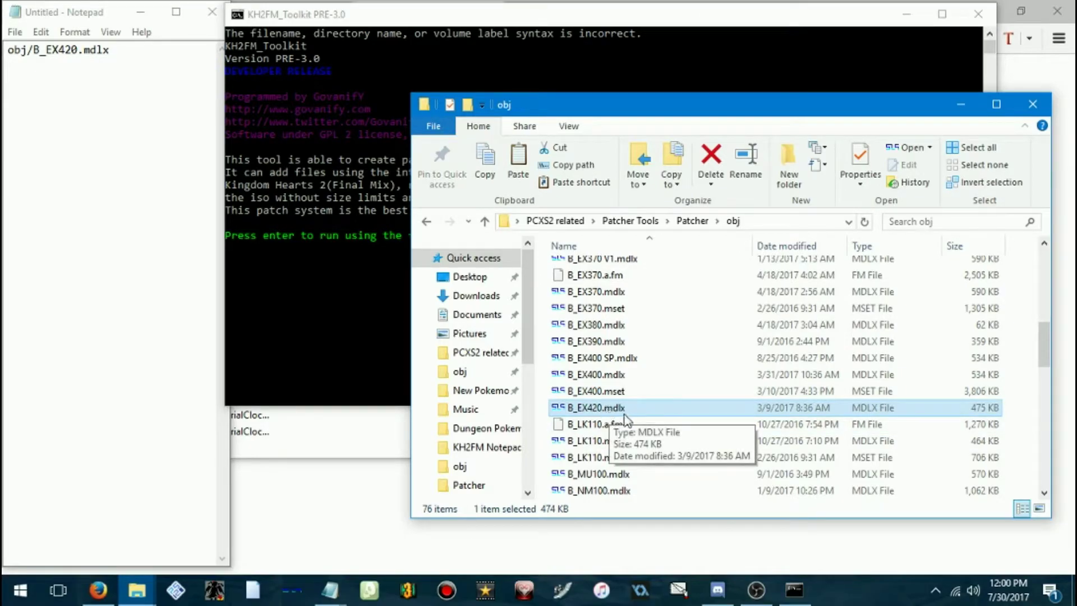
click(692, 220)
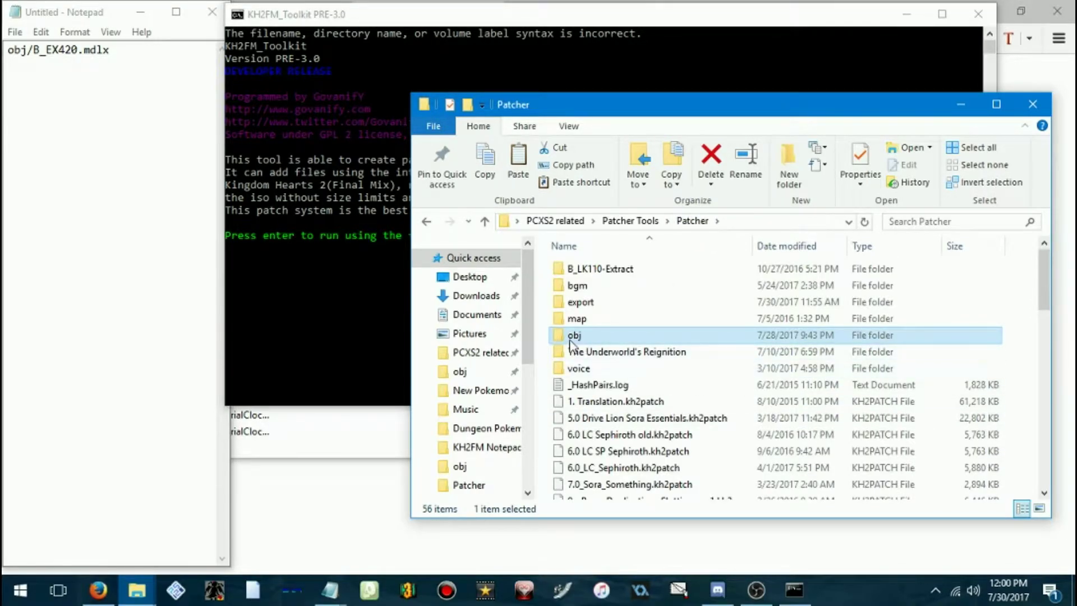
scroll(554, 367, down, 4)
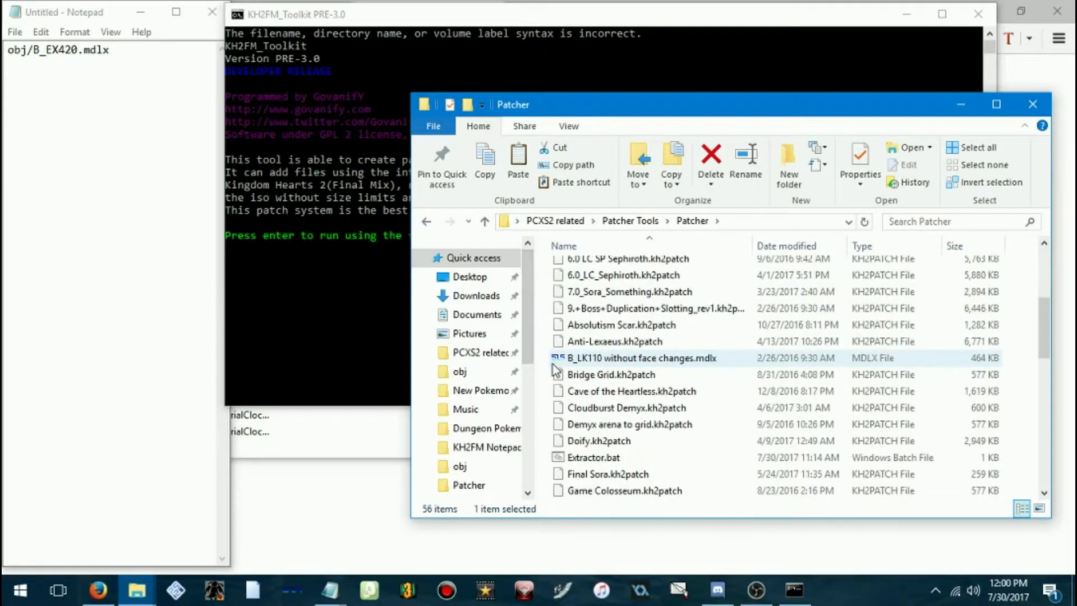
scroll(554, 373, down, 4)
click(379, 318)
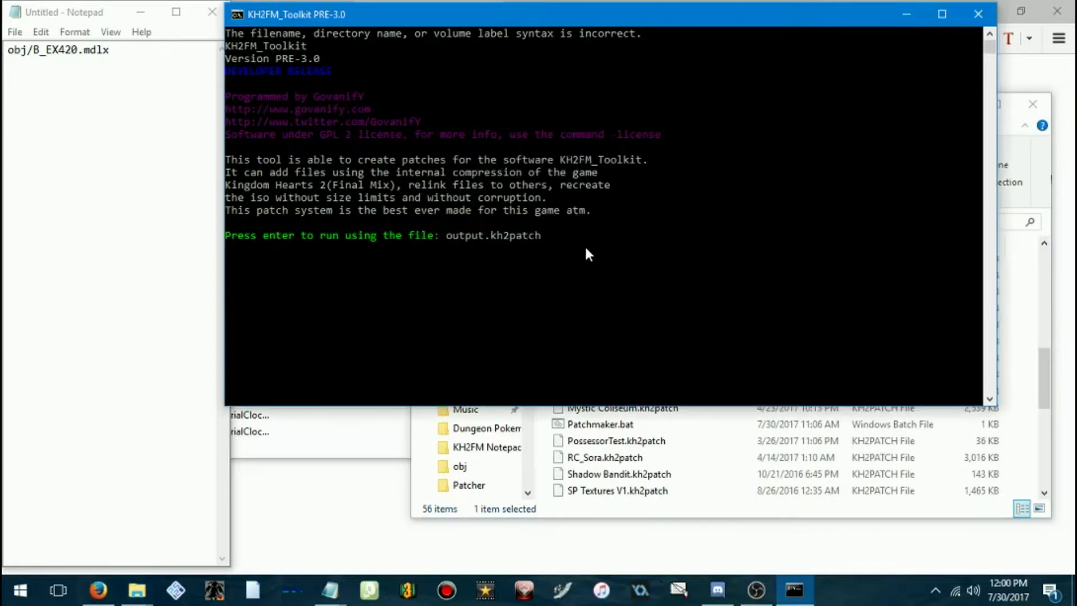
Step: Start building output.kh2patch with the author's name, revision 1, and blank changelog, credits and info
click(586, 246)
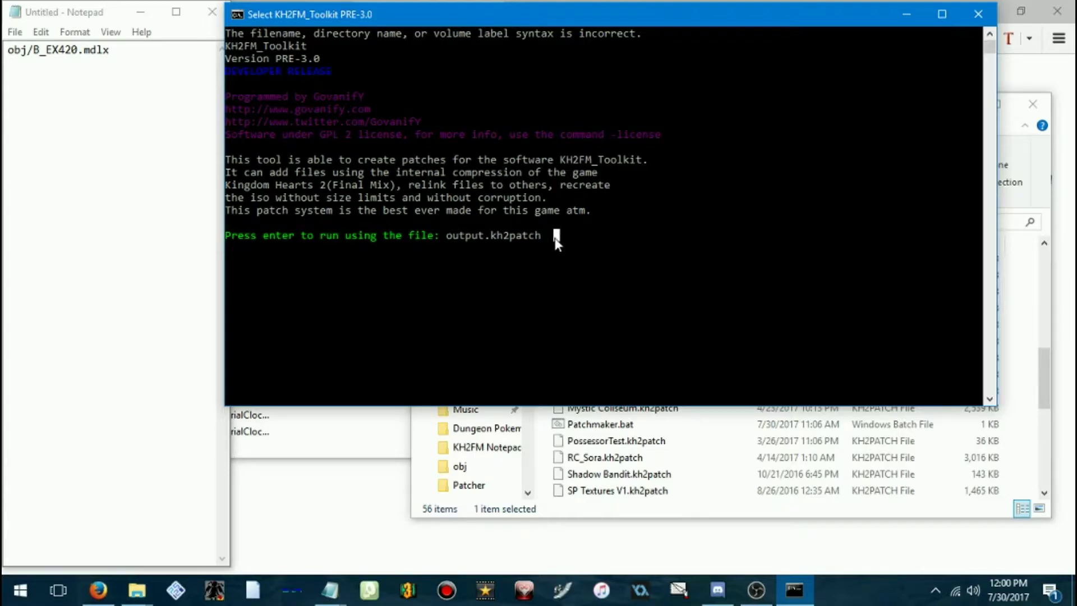
key(Return)
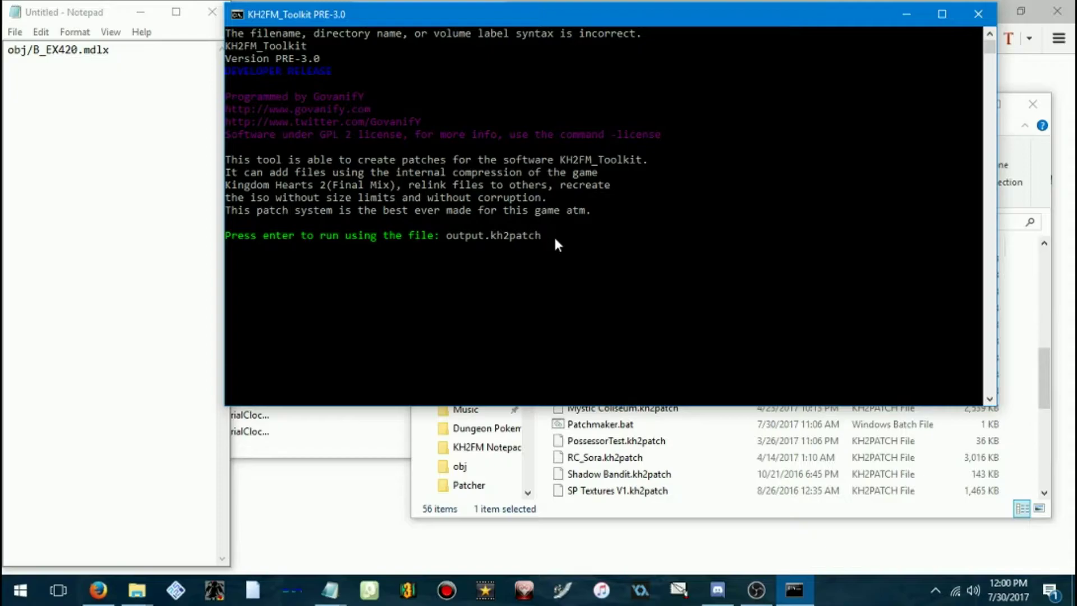
key(Return)
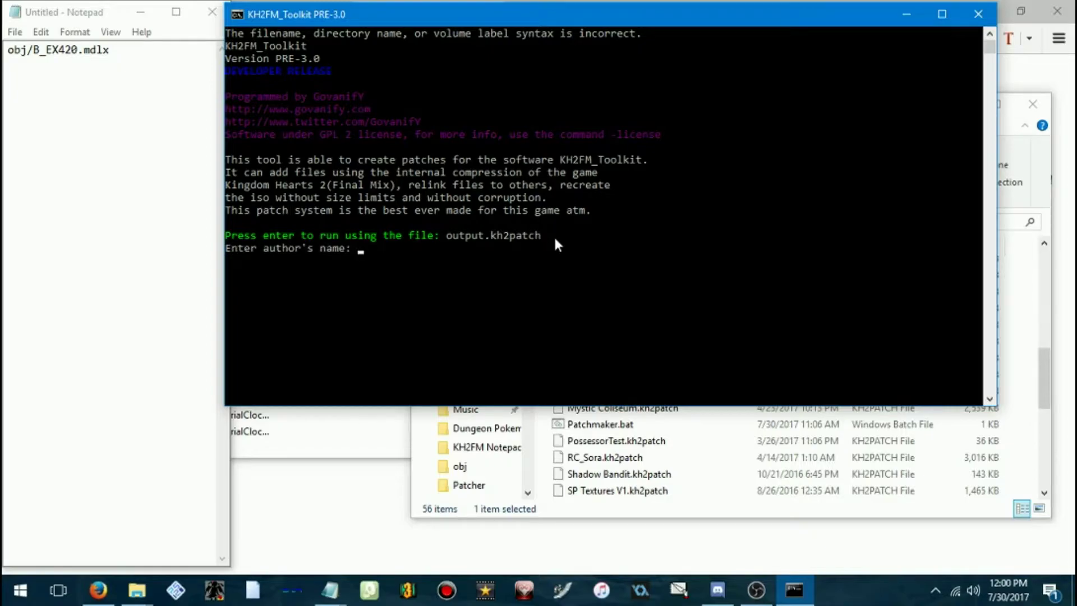
text(Xaddgx)
key(Return)
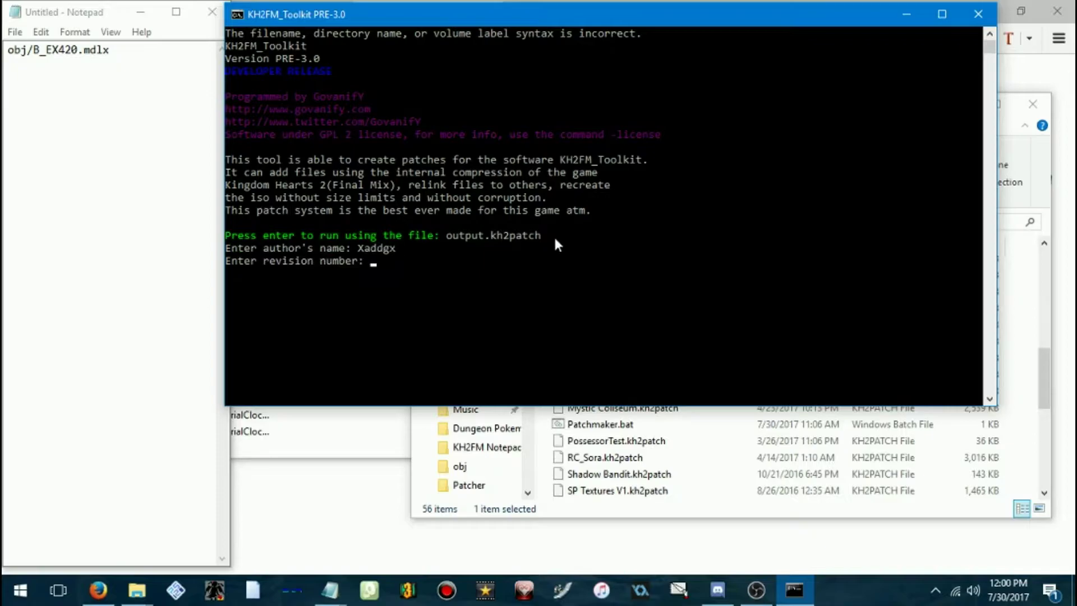
key(Return)
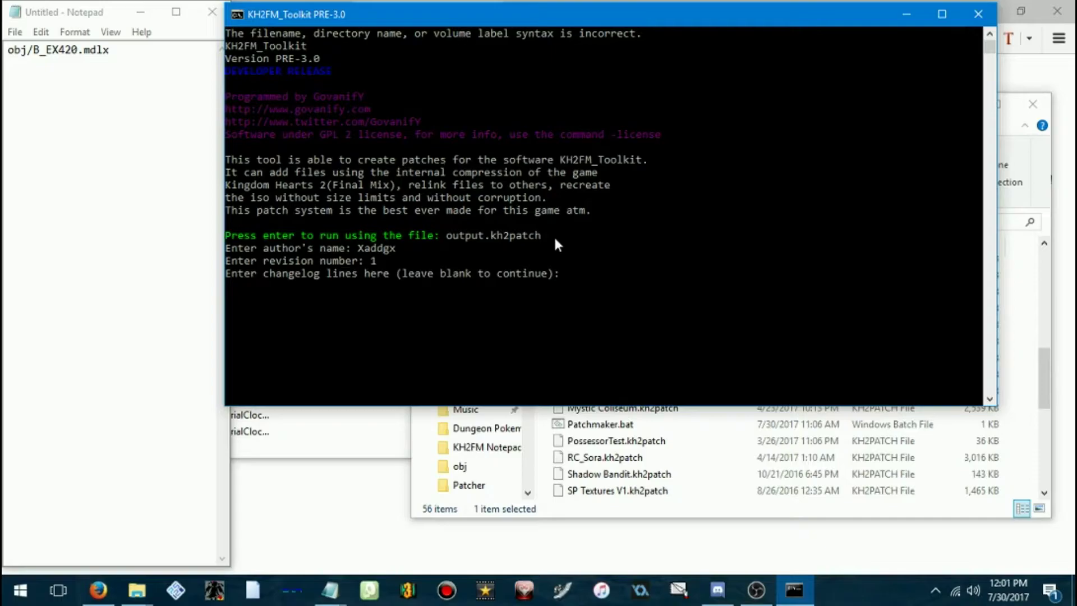
key(Return)
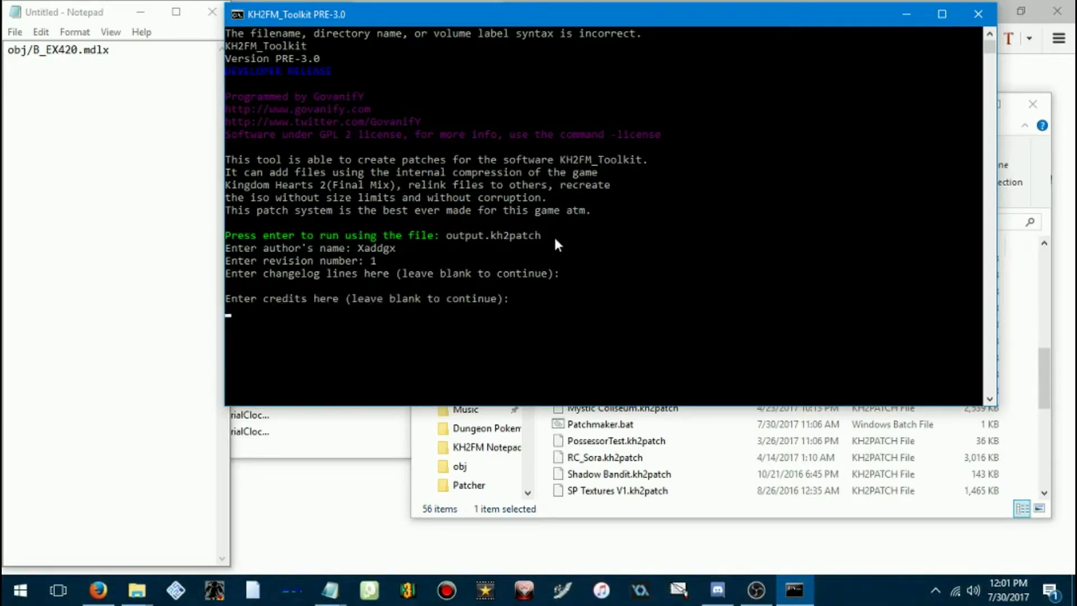
key(Return)
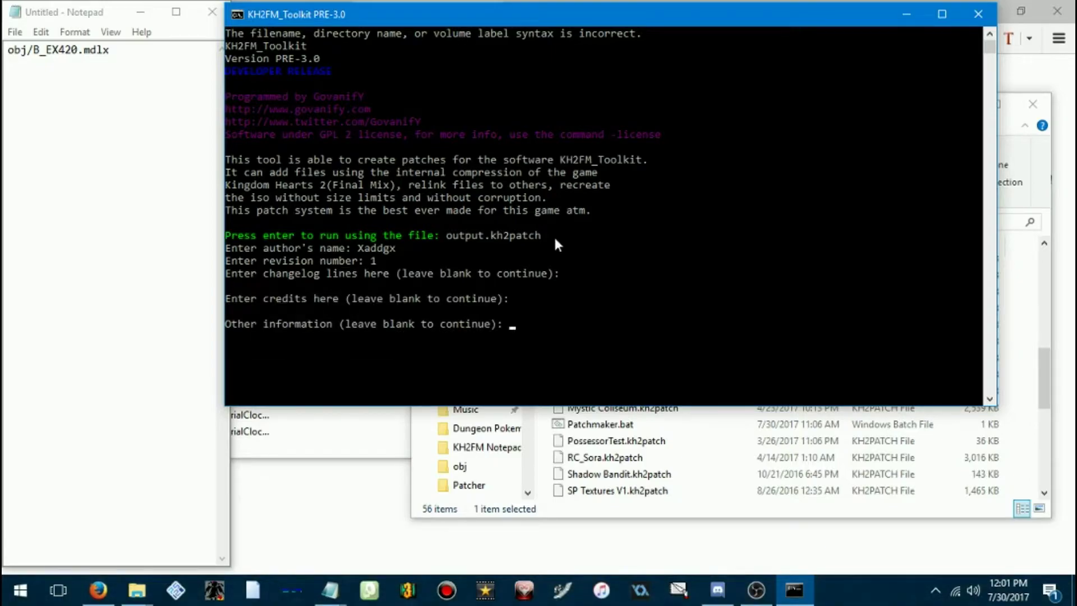
key(Return)
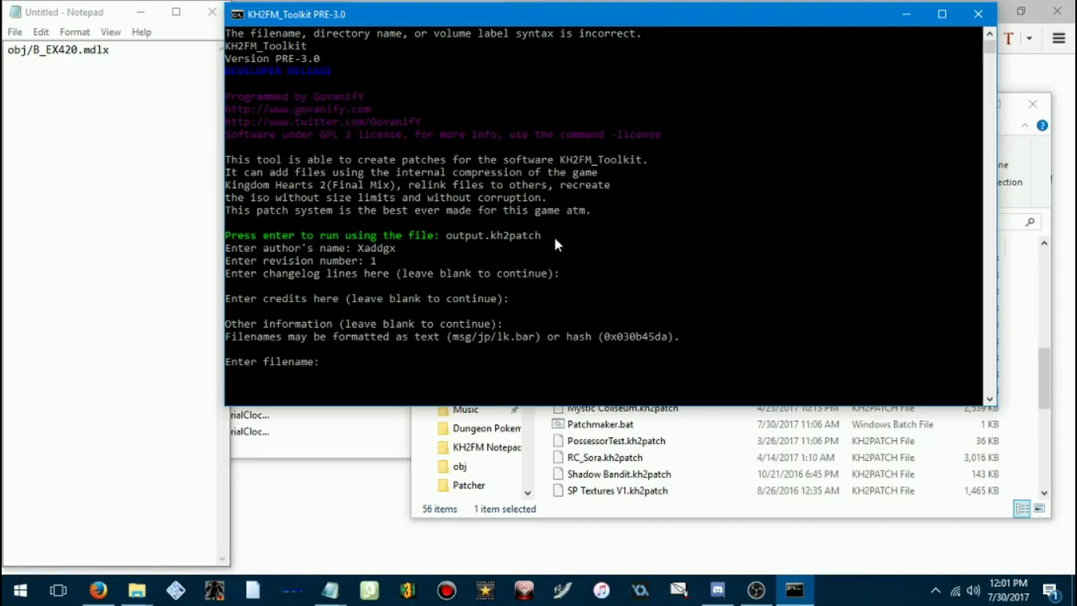
Step: Add obj/B_EX420.mdlx compressed under parent KH2, not added if absent, then build the patch and exit
text(obj/B_EX420.mdlx)
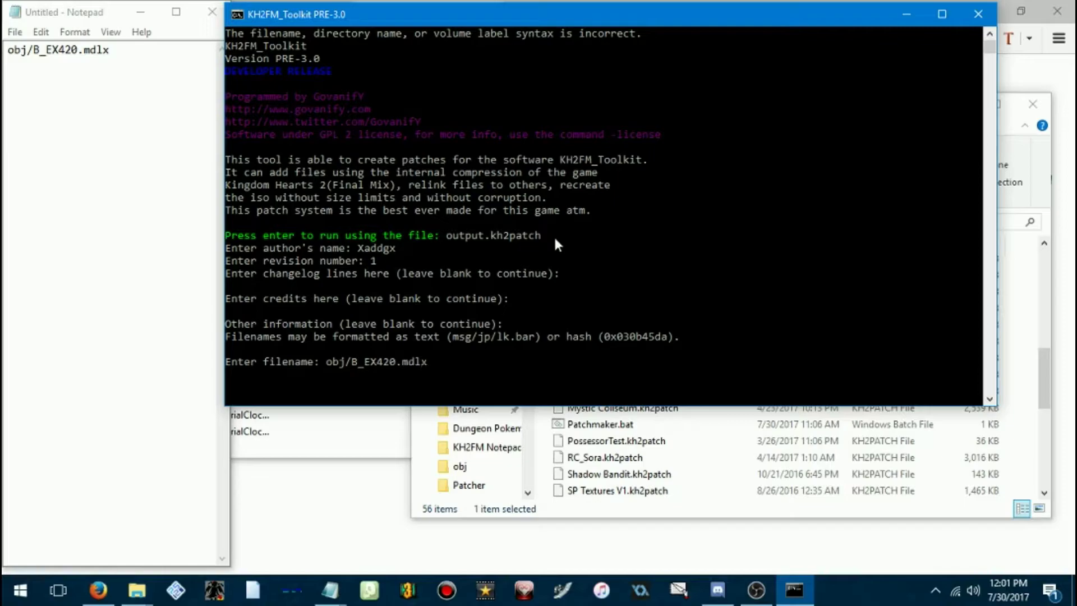
key(Return)
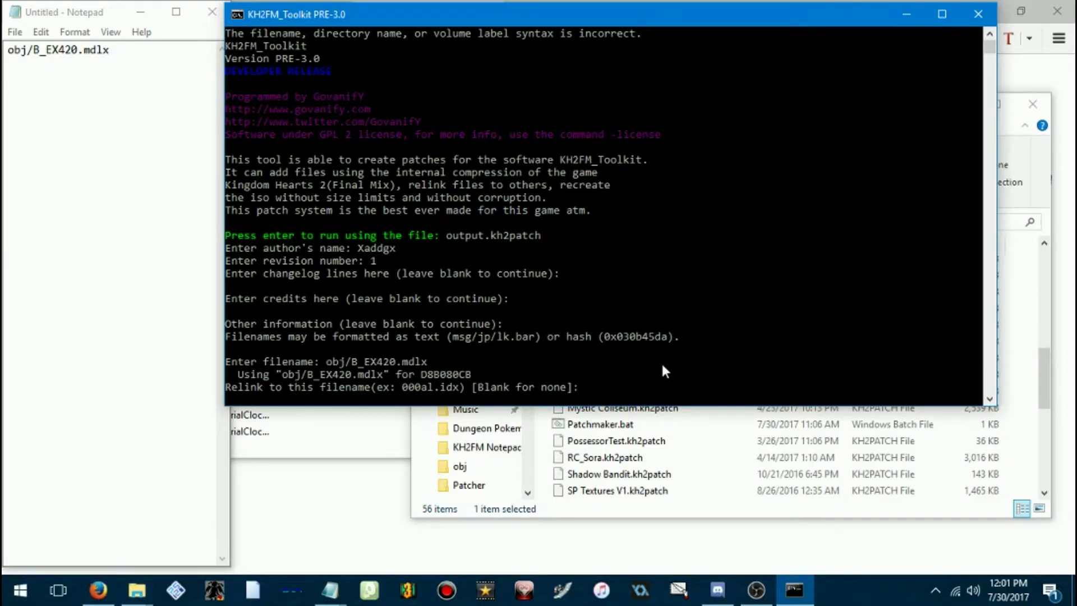
key(Return)
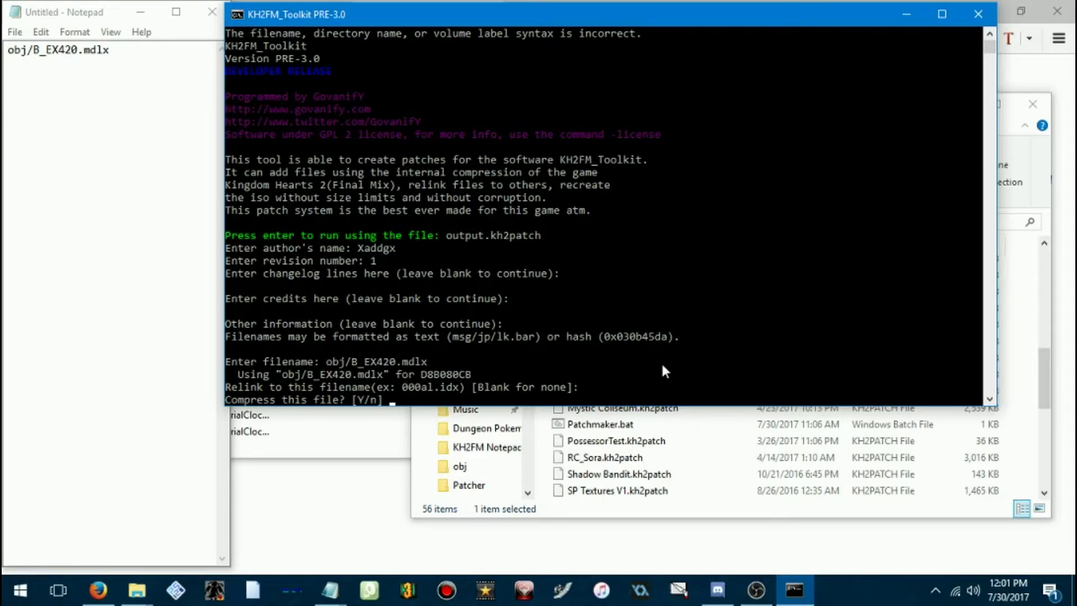
text(Y)
key(Return)
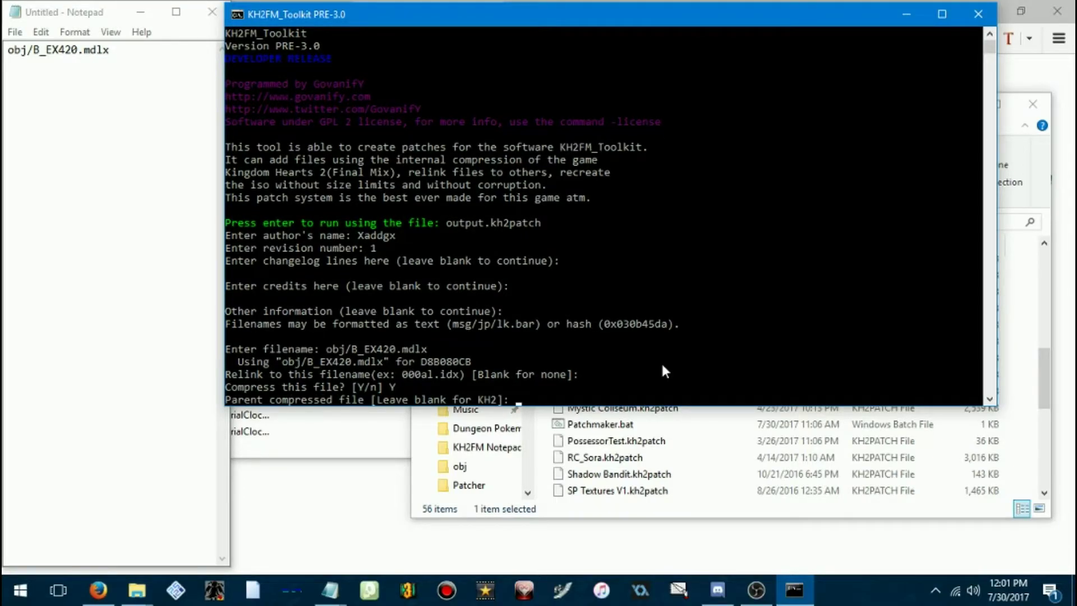
key(Return)
text(N)
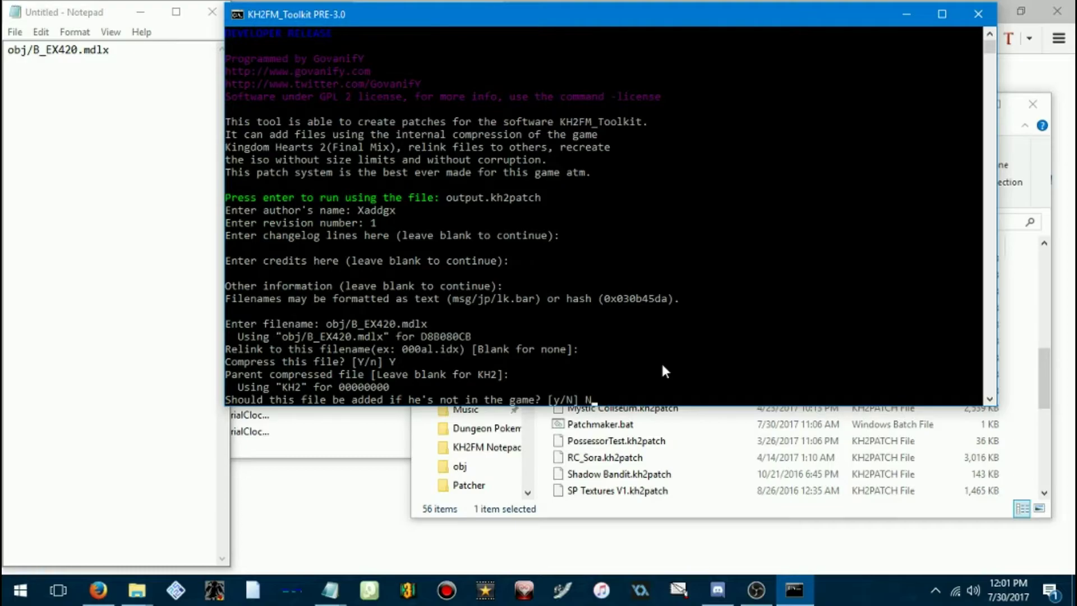
key(Return)
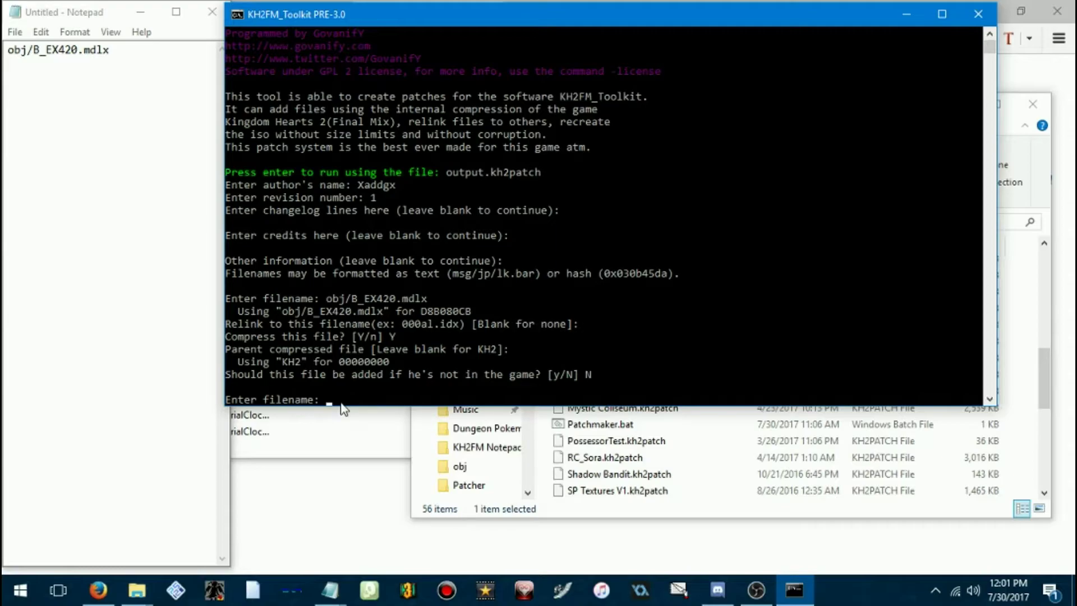
key(Return)
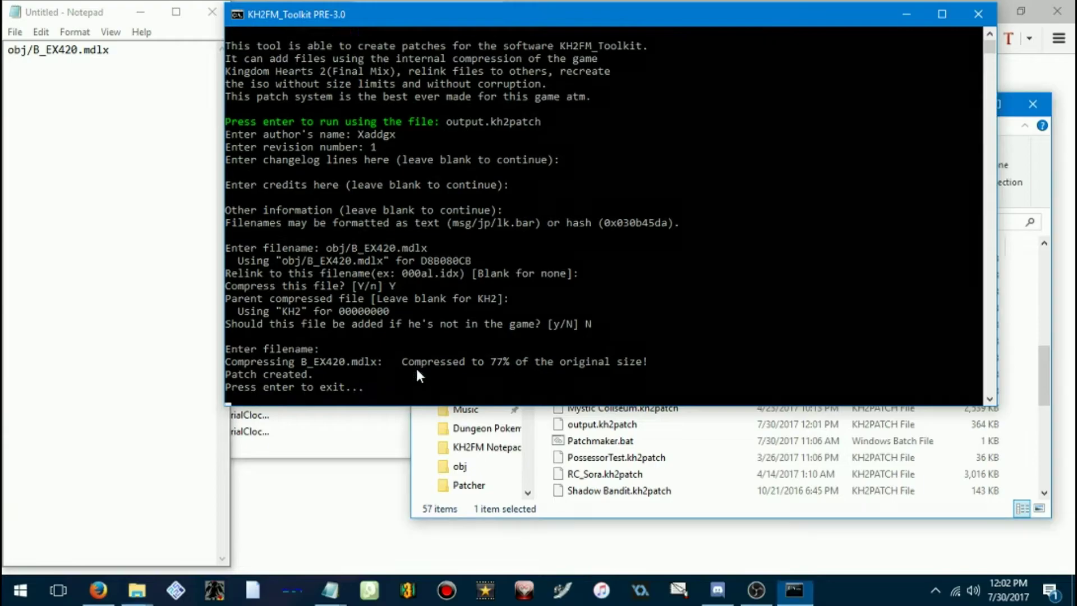
key(Return)
Step: Open output.kh2patch with KH2FM_Toolkit.exe, letting it past SmartScreen with Run anyway
click(580, 430)
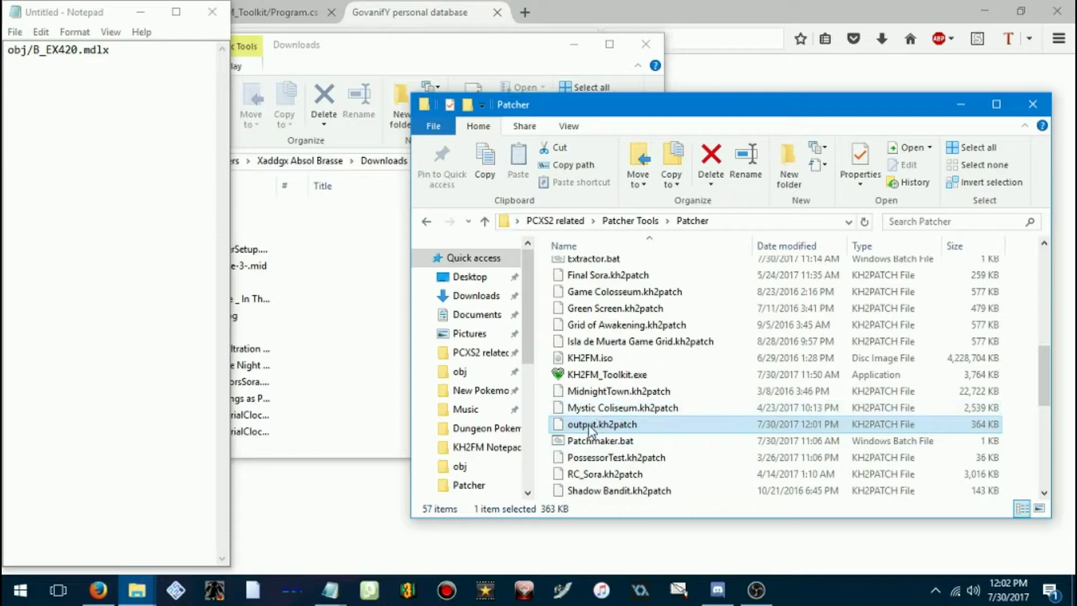
drag(588, 428, 597, 375)
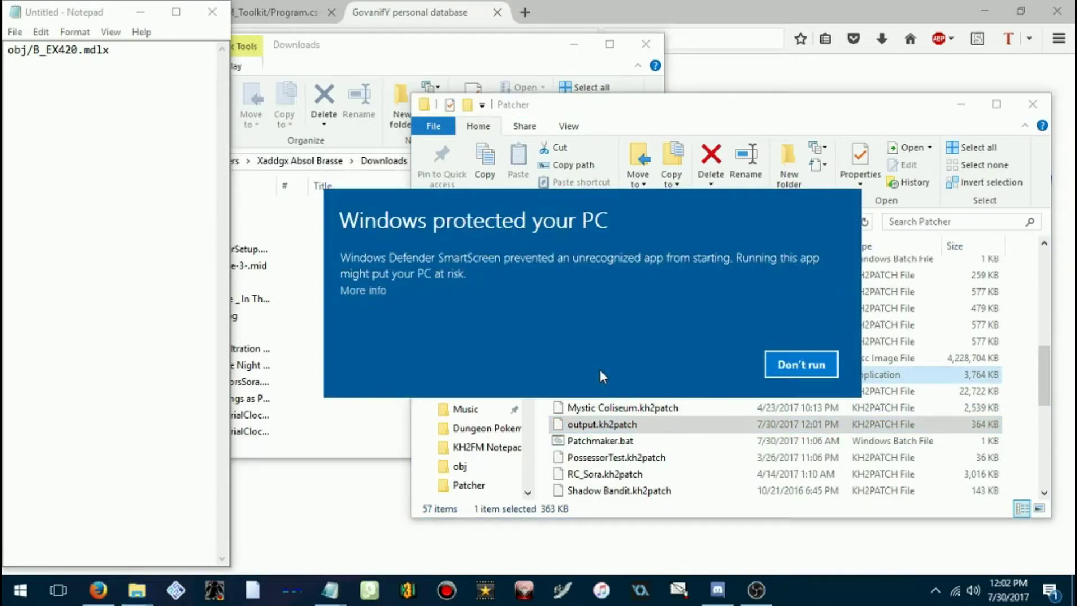
click(371, 291)
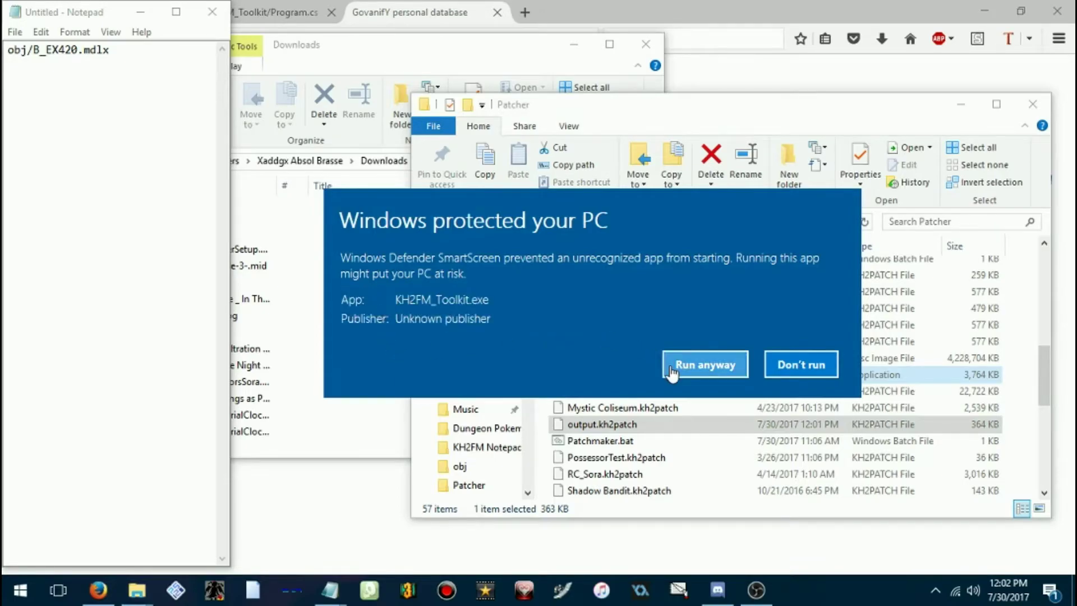
click(704, 365)
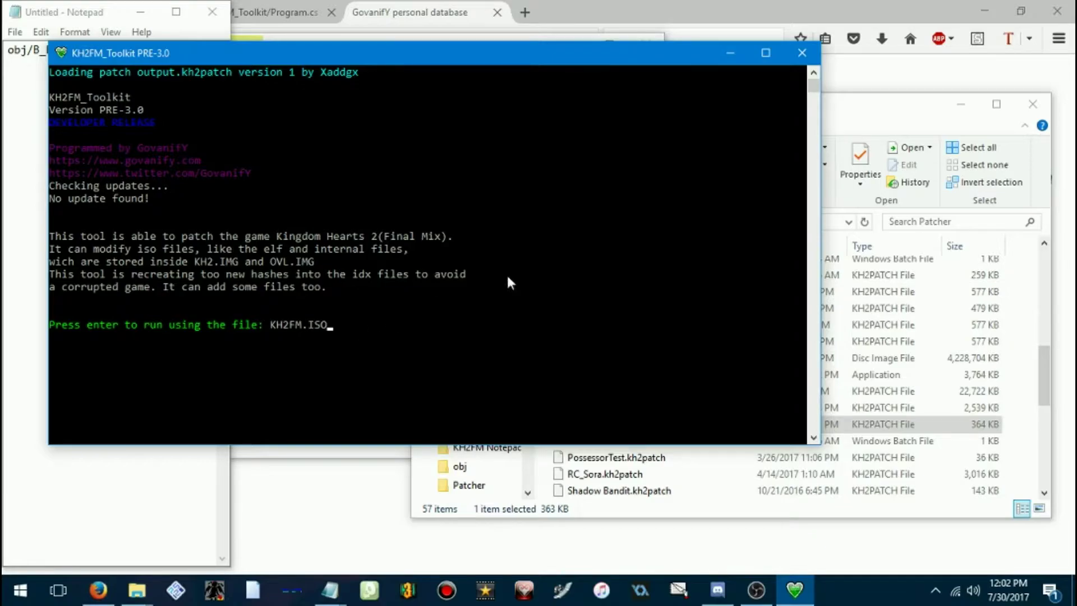
Step: Close the patcher without patching, delete the old output.kh2patch, and relaunch Patchmaker.bat
click(808, 56)
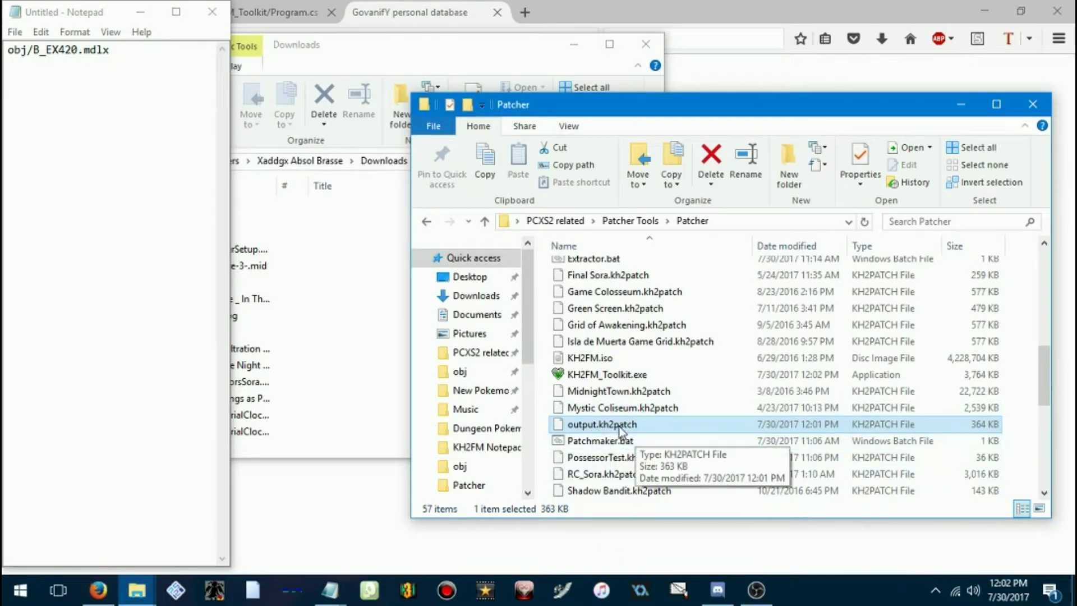
key(Delete)
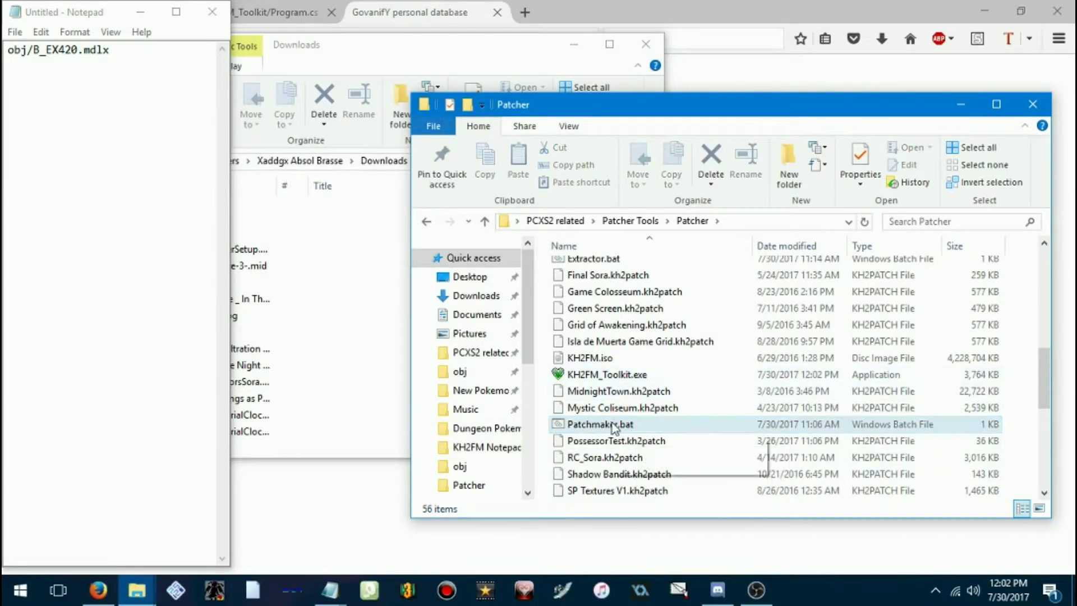
double_click(612, 428)
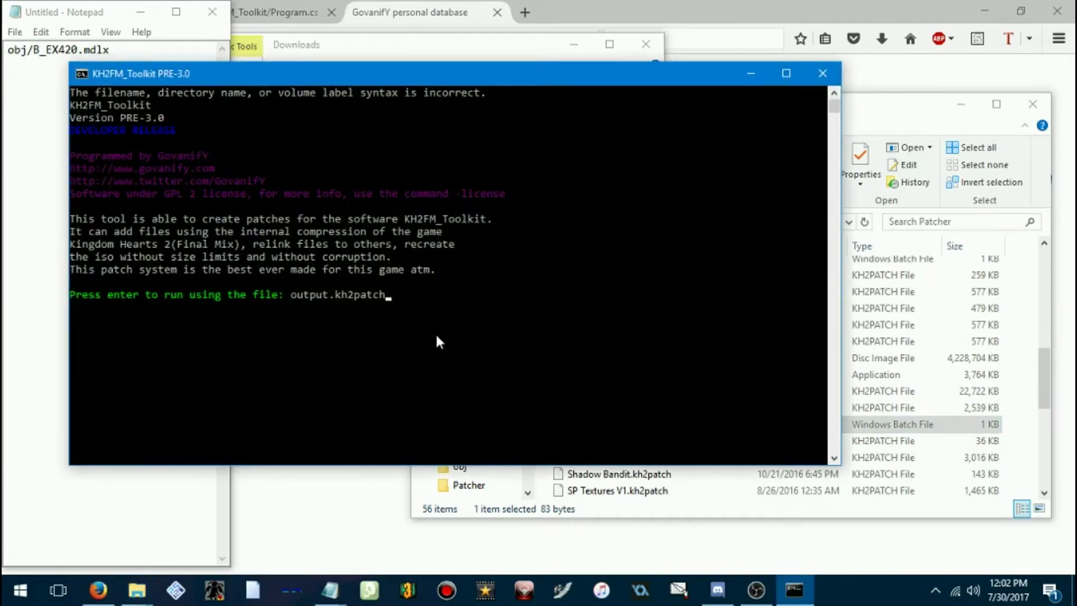
Step: Keep output.kh2patch as the file name, enter the author's name and revision 1
key(Return)
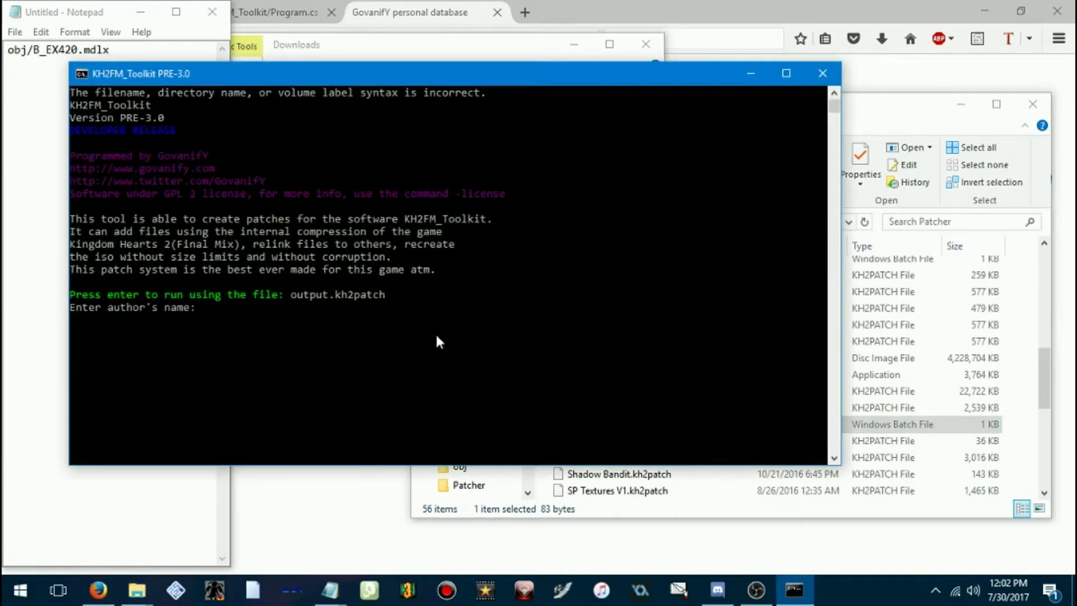
text(Xaddgx)
key(Return)
text(1)
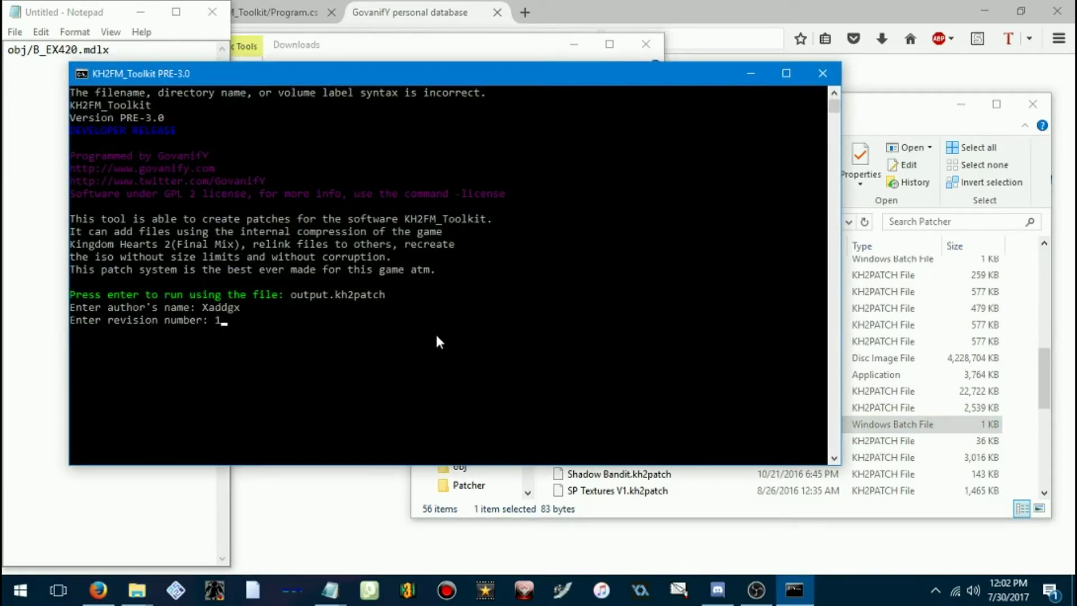
key(Return)
key(Return)
key(Return)
key(Return)
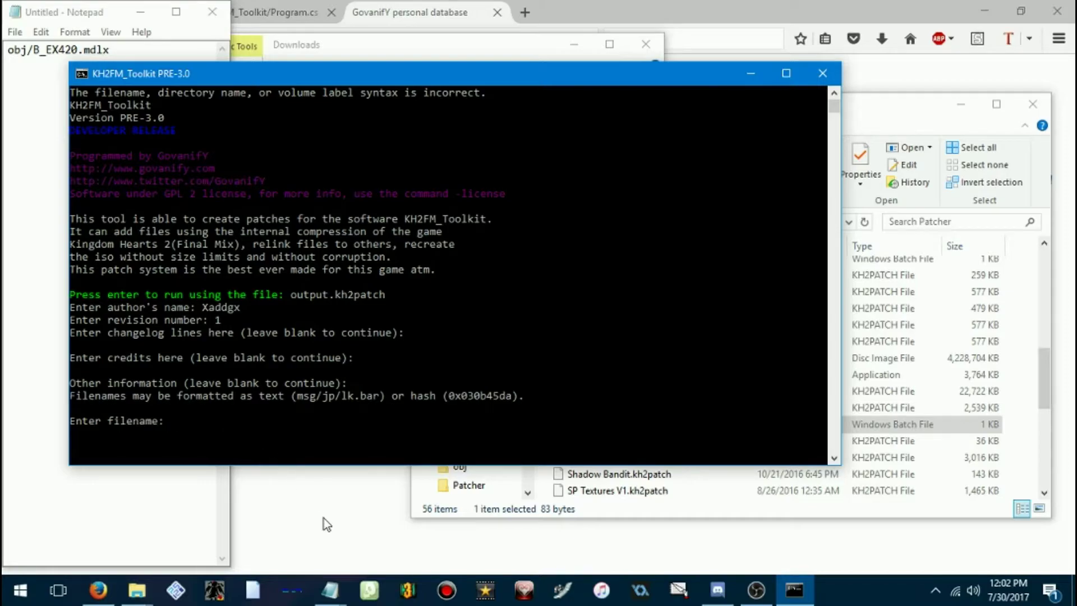
Step: Bring up the saved filename list and go over its layout: filename, blank line, y/n answers
mouse_move(344, 598)
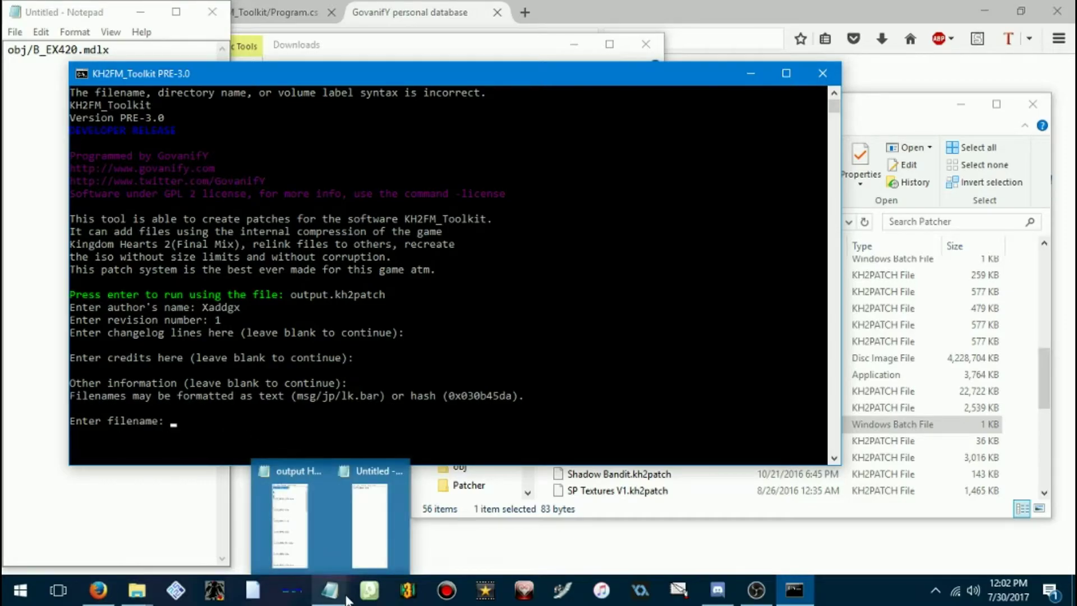
click(289, 531)
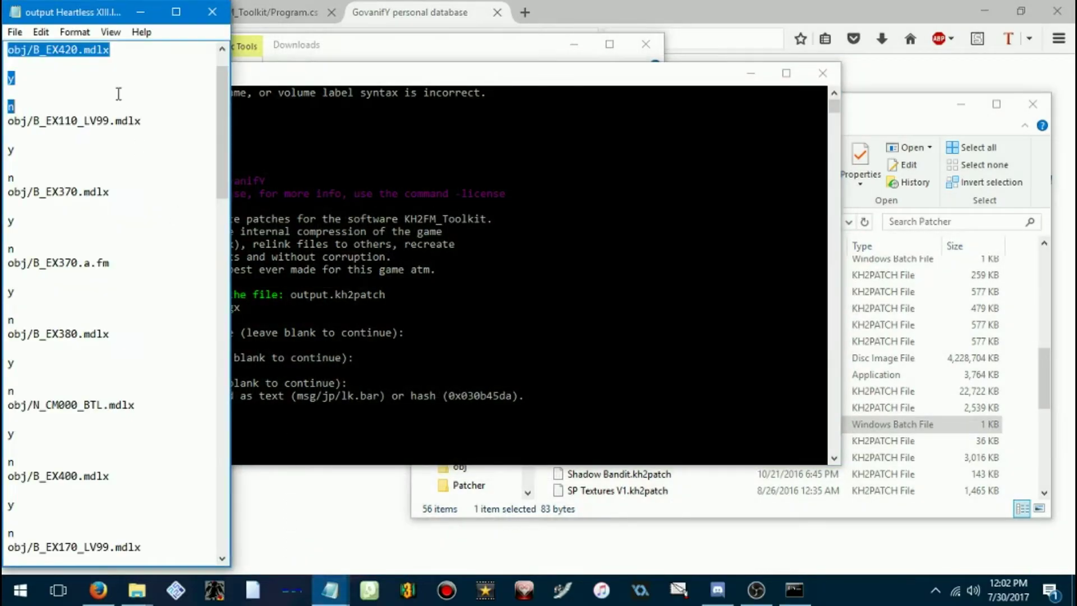
click(41, 81)
click(11, 54)
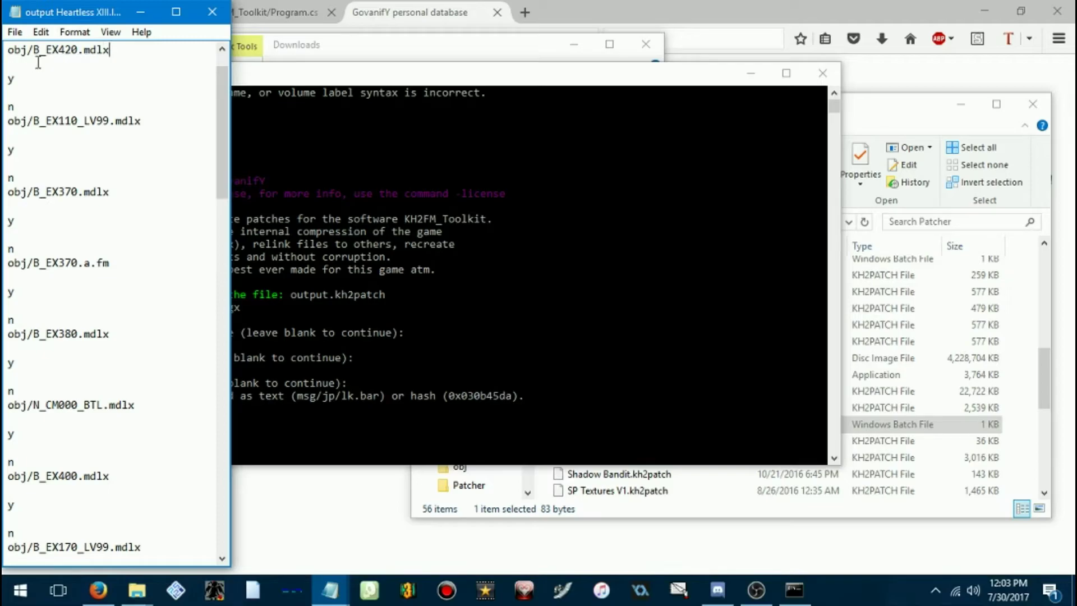
click(34, 62)
click(32, 79)
double_click(16, 78)
click(16, 78)
click(24, 92)
click(41, 105)
Step: Scroll through the remaining model entries from obj/B_EX110_LV99.mdlx, then return to the patch maker
click(144, 122)
scroll(138, 402, down, 2)
scroll(141, 449, down, 2)
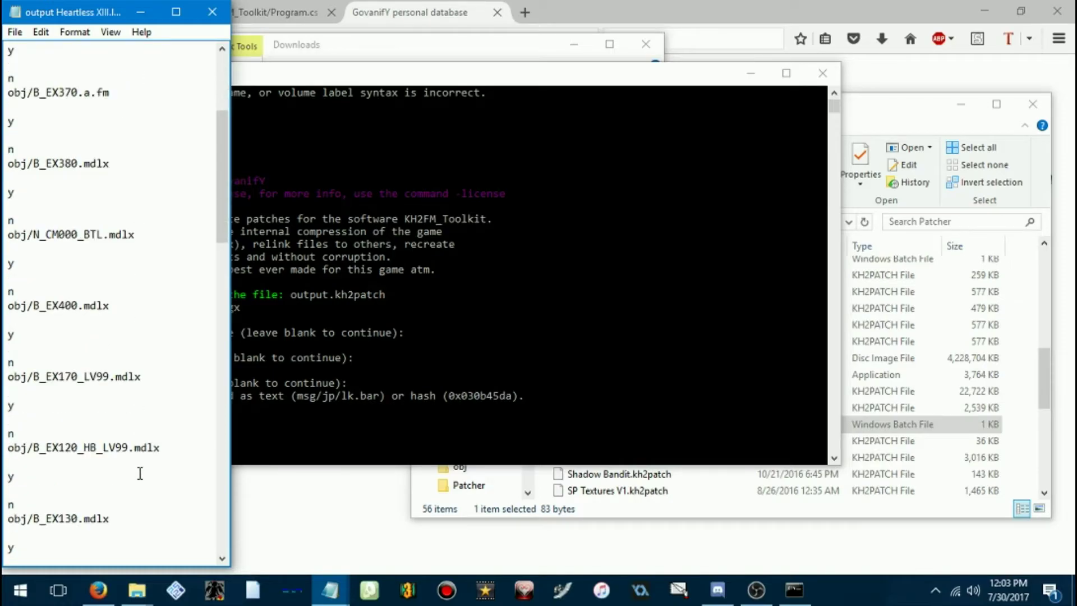
scroll(69, 494, down, 2)
drag(8, 475, 24, 284)
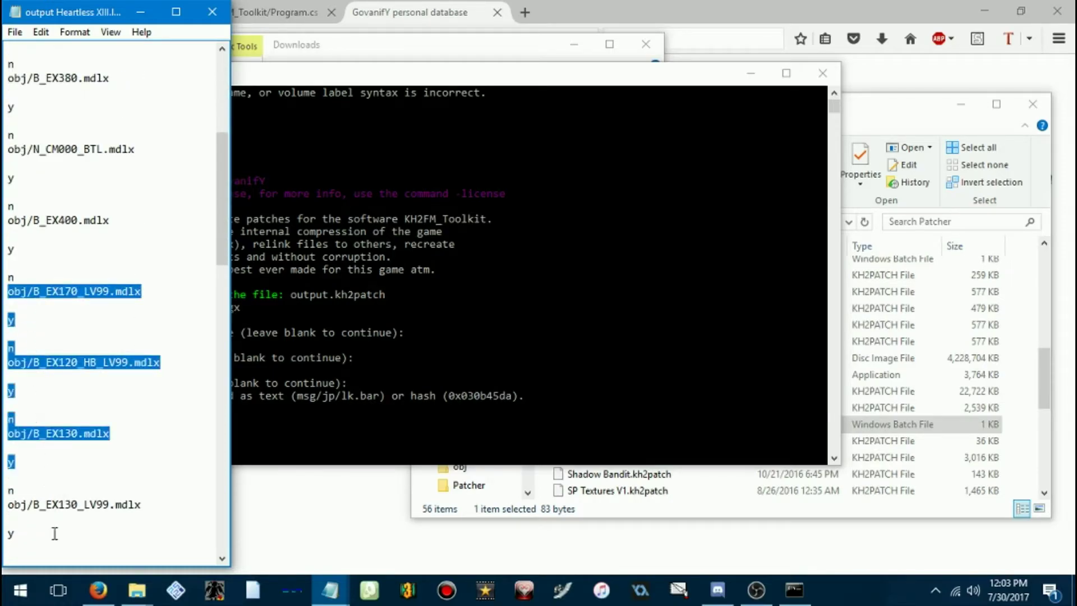
scroll(48, 510, down, 1)
drag(48, 513, 5, 94)
scroll(121, 145, down, 1)
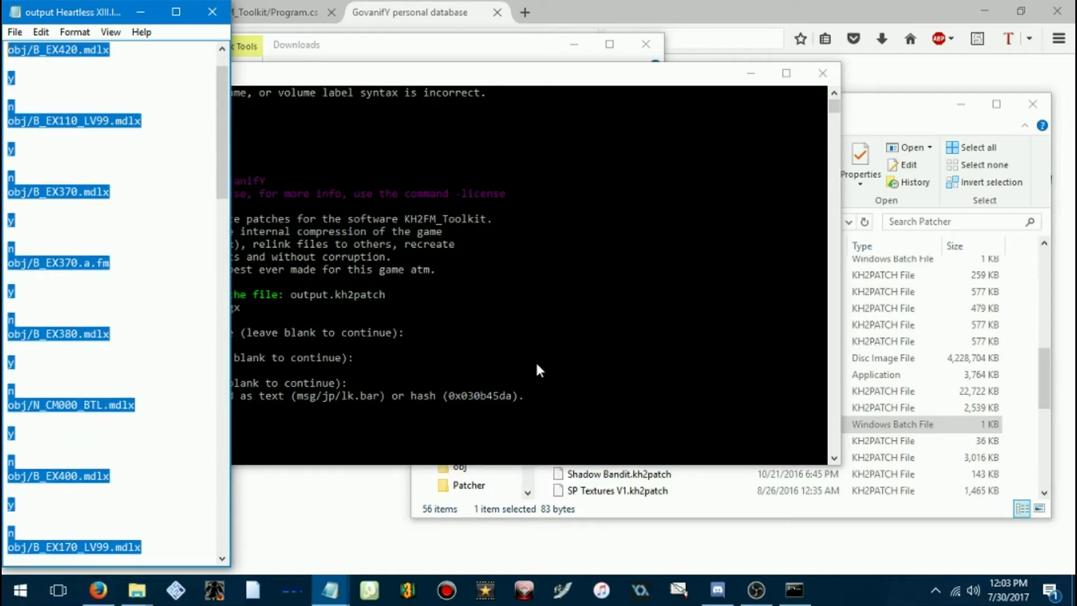
click(349, 421)
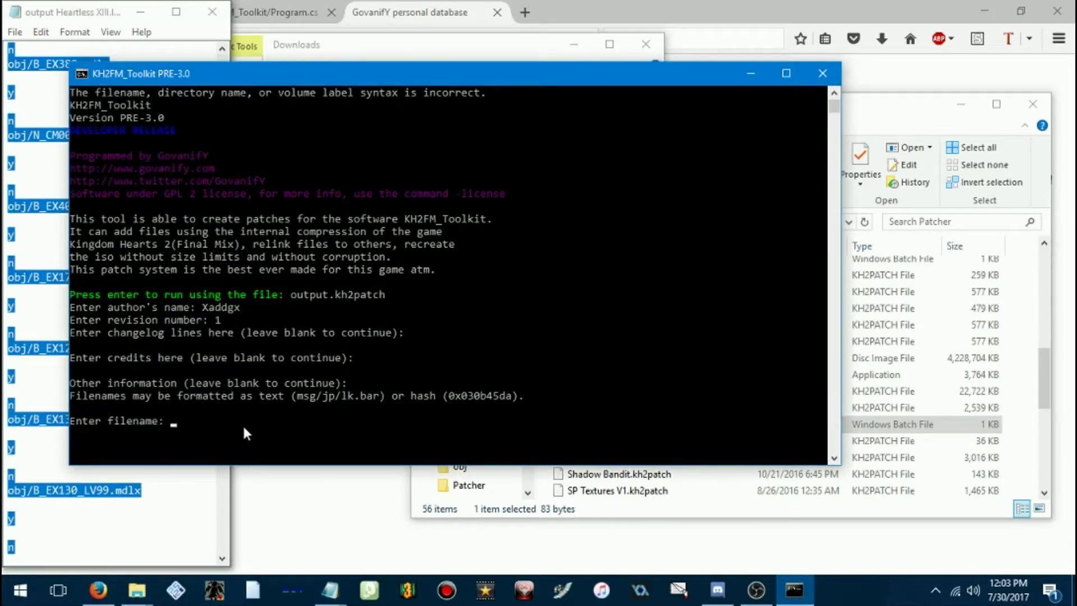
Step: Paste the eleven-model list, finish it to build the 4,875 KB output.kh2patch, and exit
right_click(356, 414)
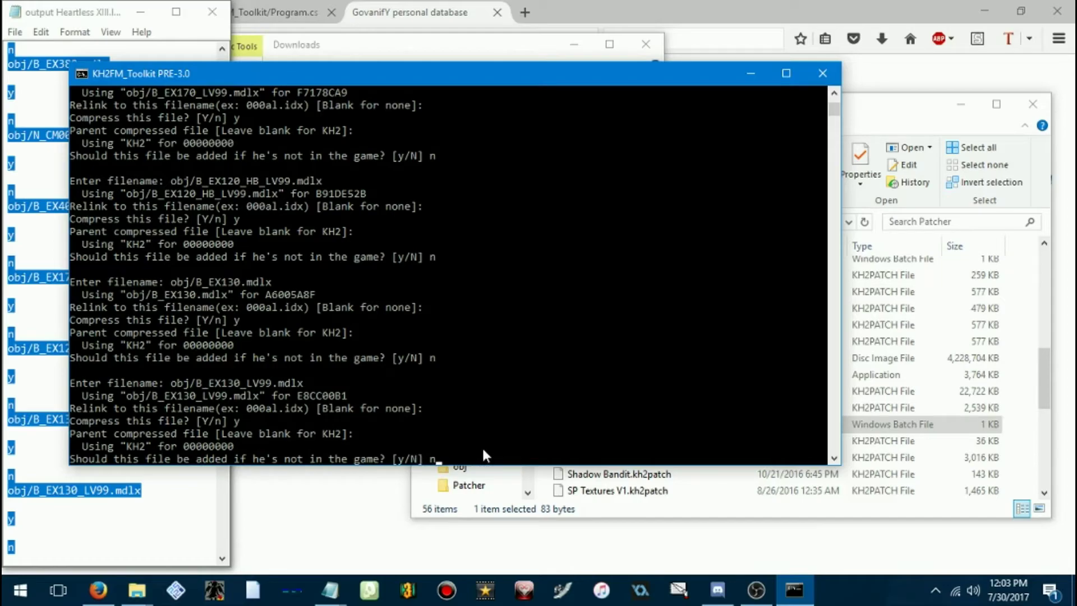
key(Return)
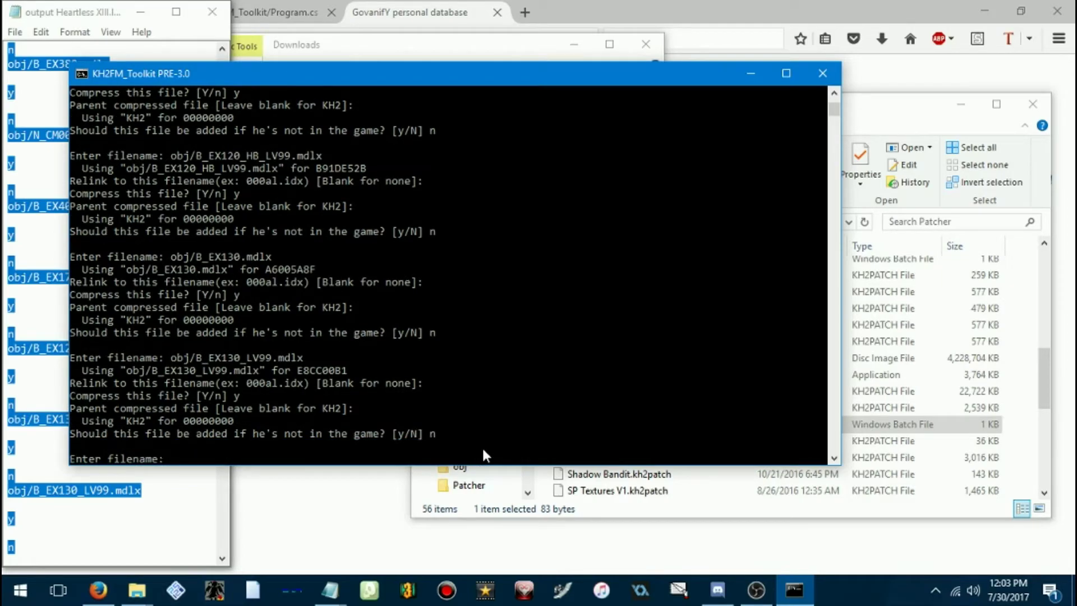
key(Return)
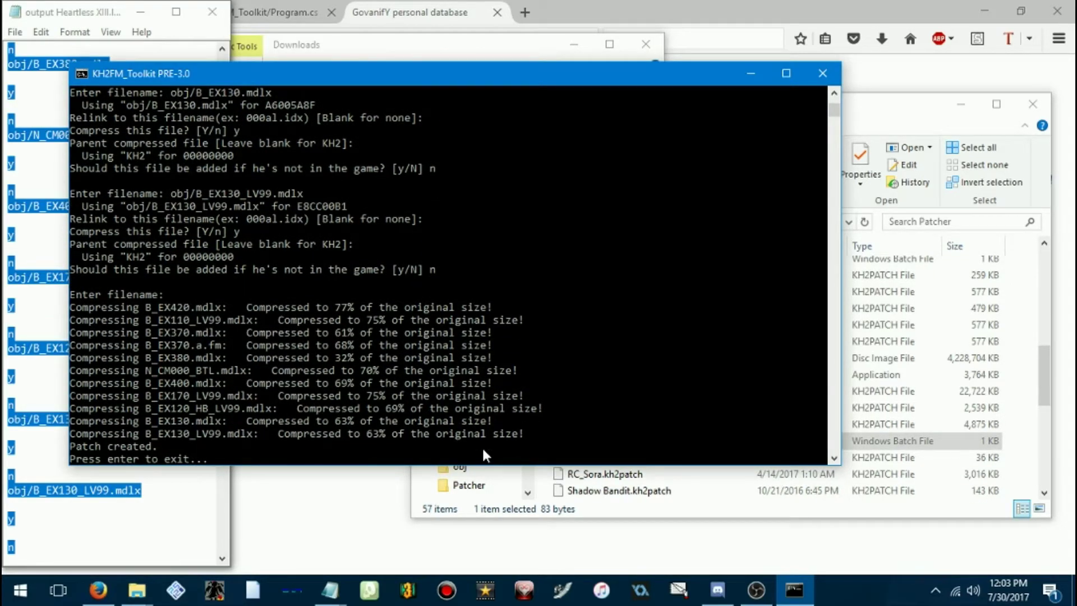
key(Return)
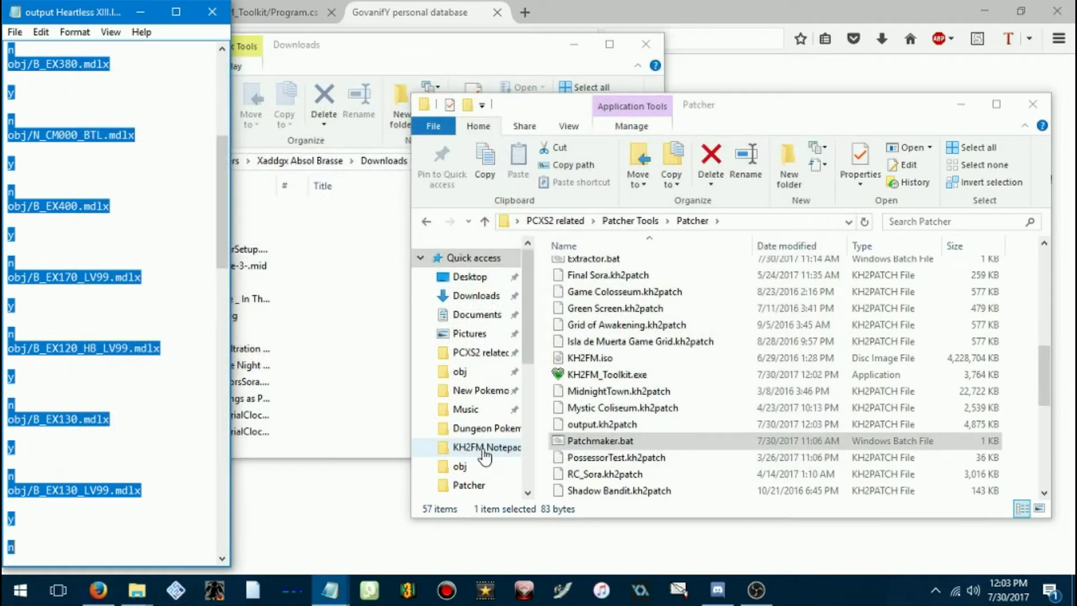
Step: Drop the rebuilt output.kh2patch onto KH2FM_Toolkit.exe and start patching KH2FM.ISO
click(648, 424)
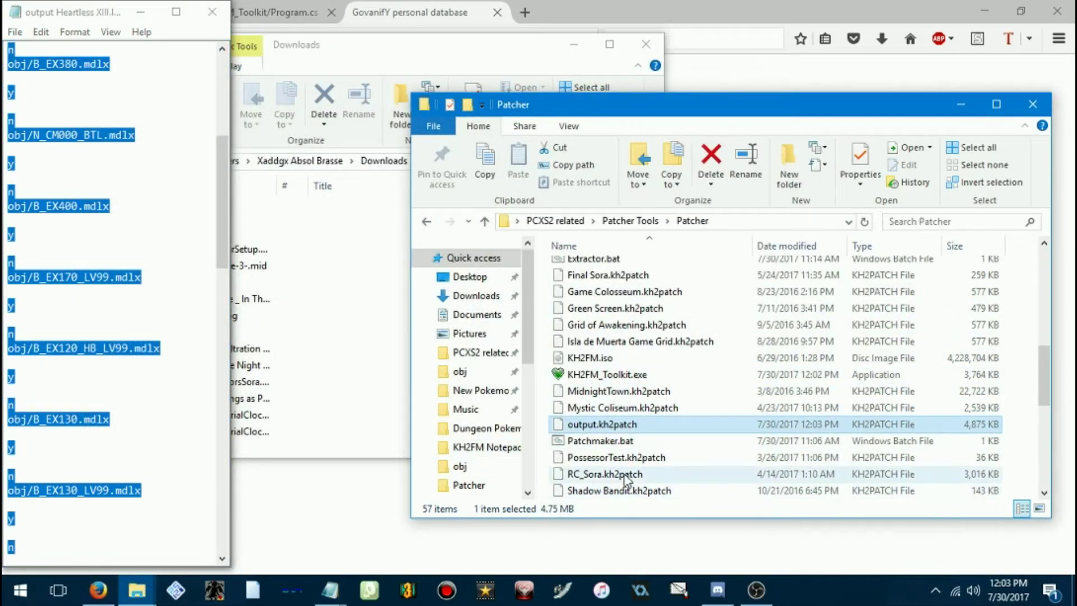
click(83, 377)
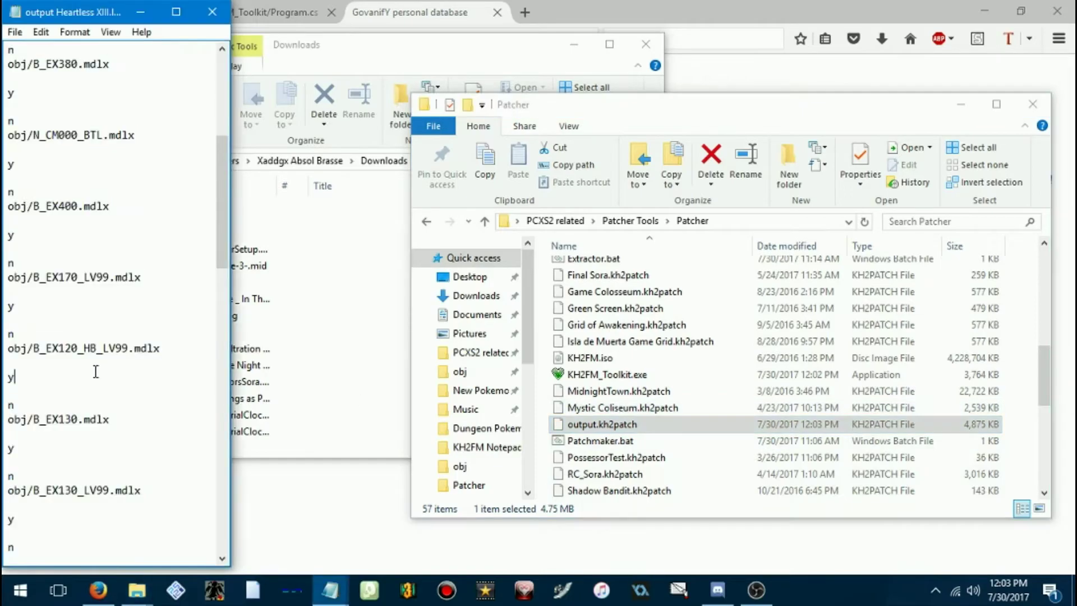
scroll(483, 338, down, 1)
scroll(484, 339, down, 1)
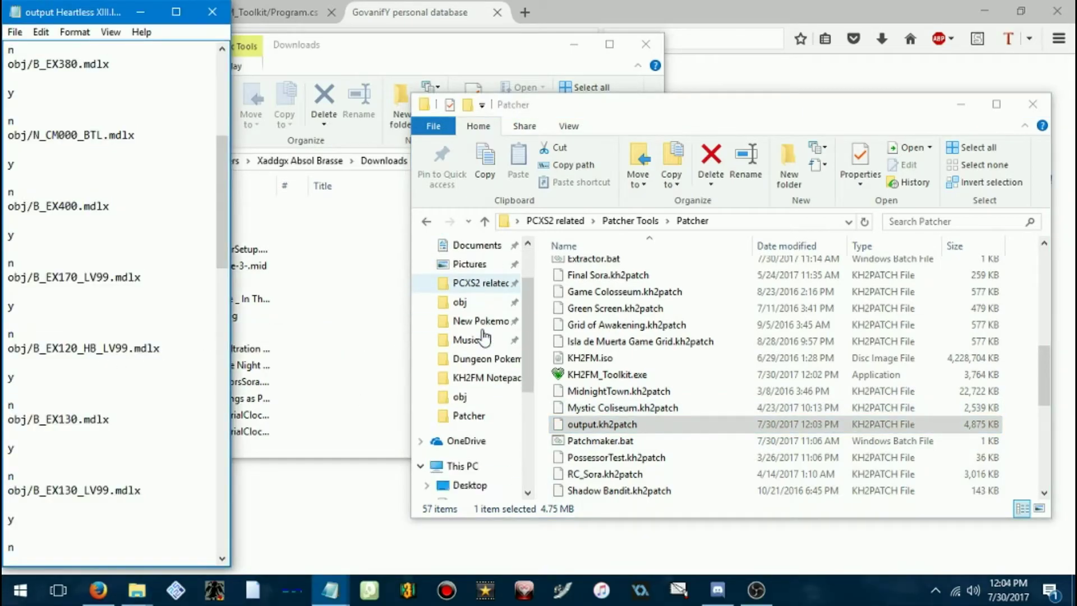
scroll(482, 340, up, 1)
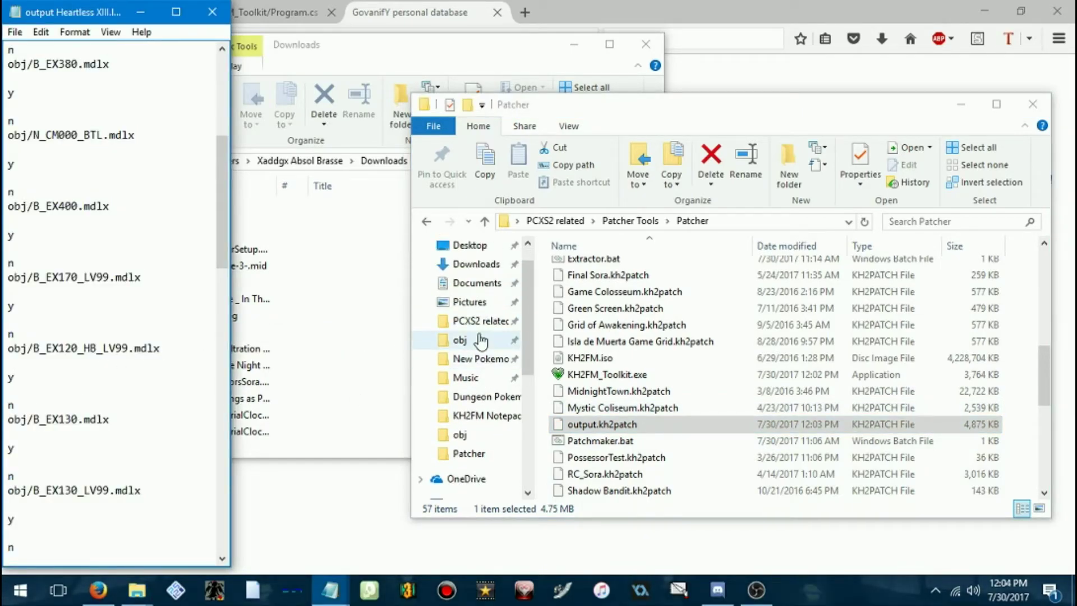
scroll(482, 339, up, 1)
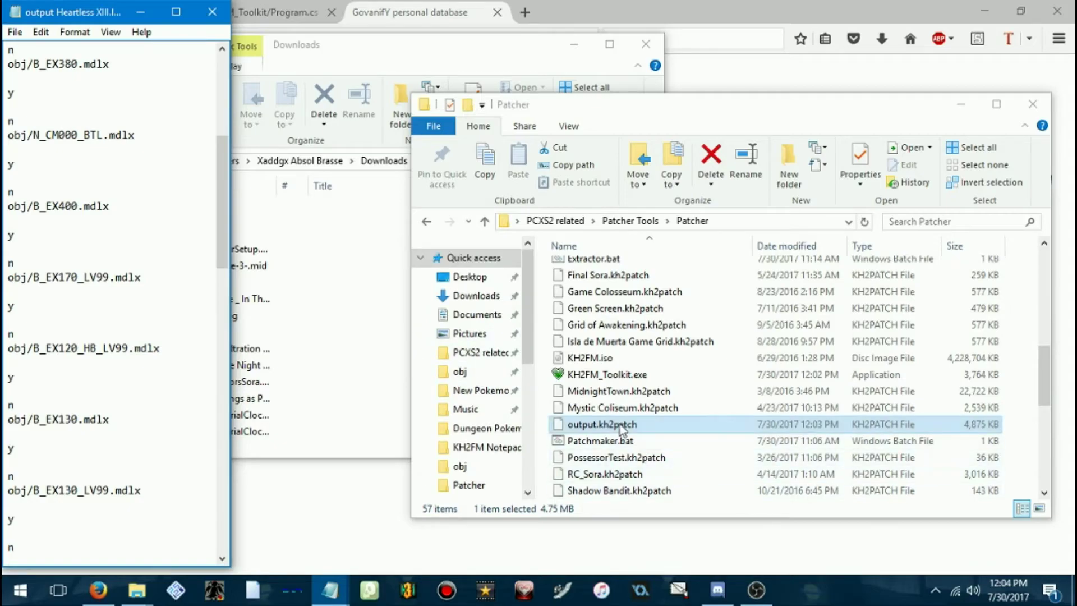
drag(603, 424, 626, 378)
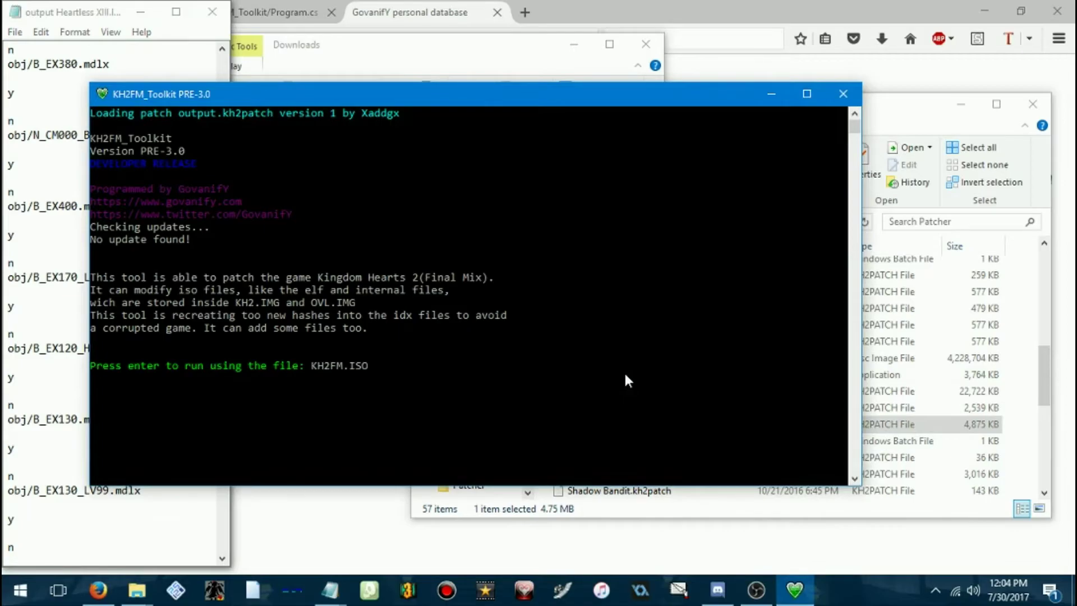
key(Return)
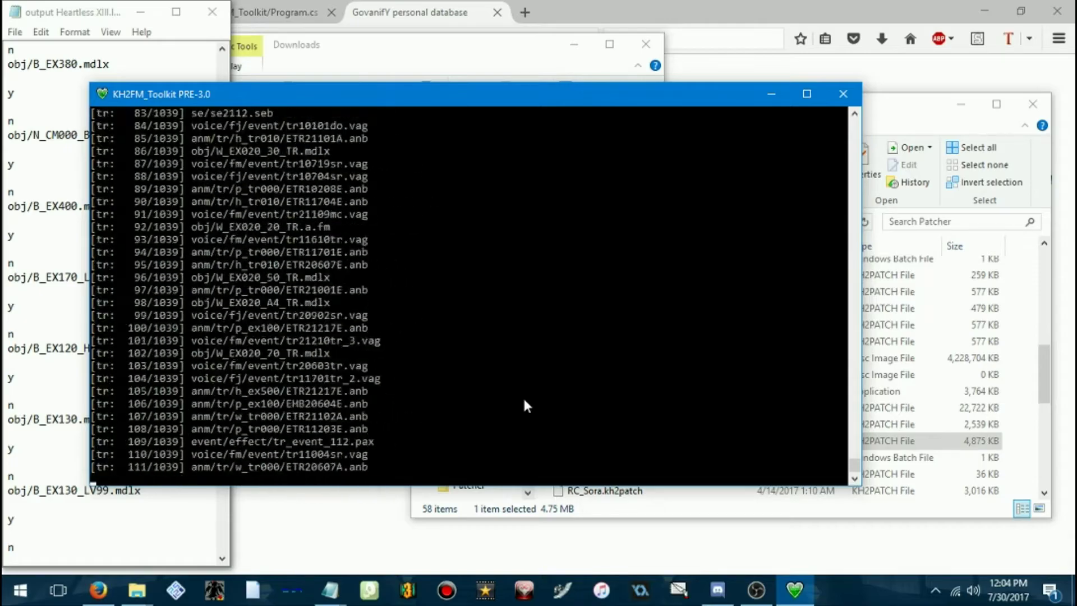
Step: Check drive free space in File Explorer while KH2.IMG rebuilds, then close the finished console
click(537, 514)
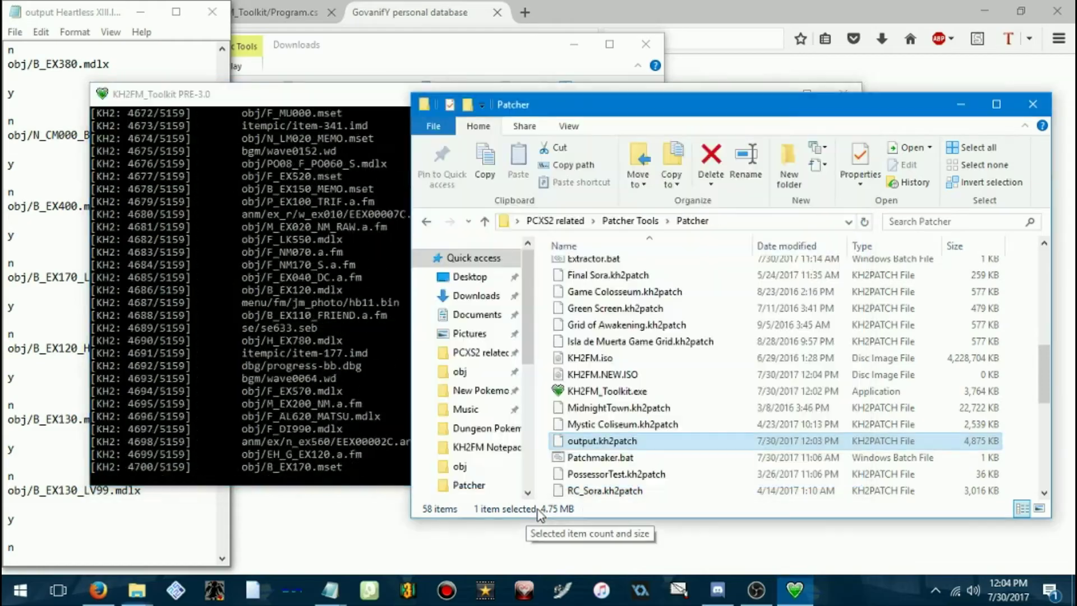
scroll(473, 440, down, 2)
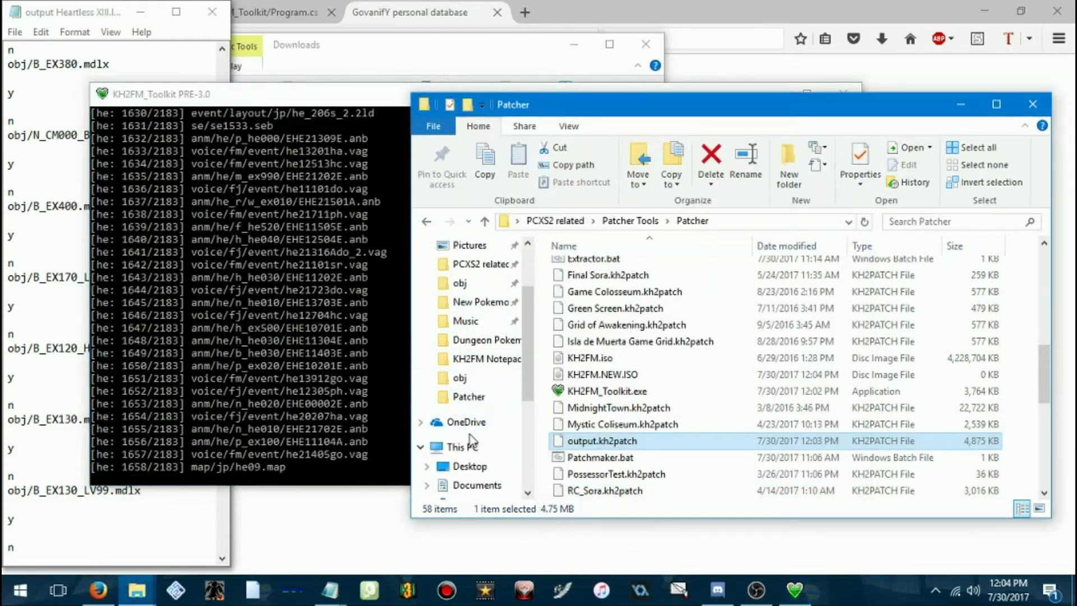
click(461, 447)
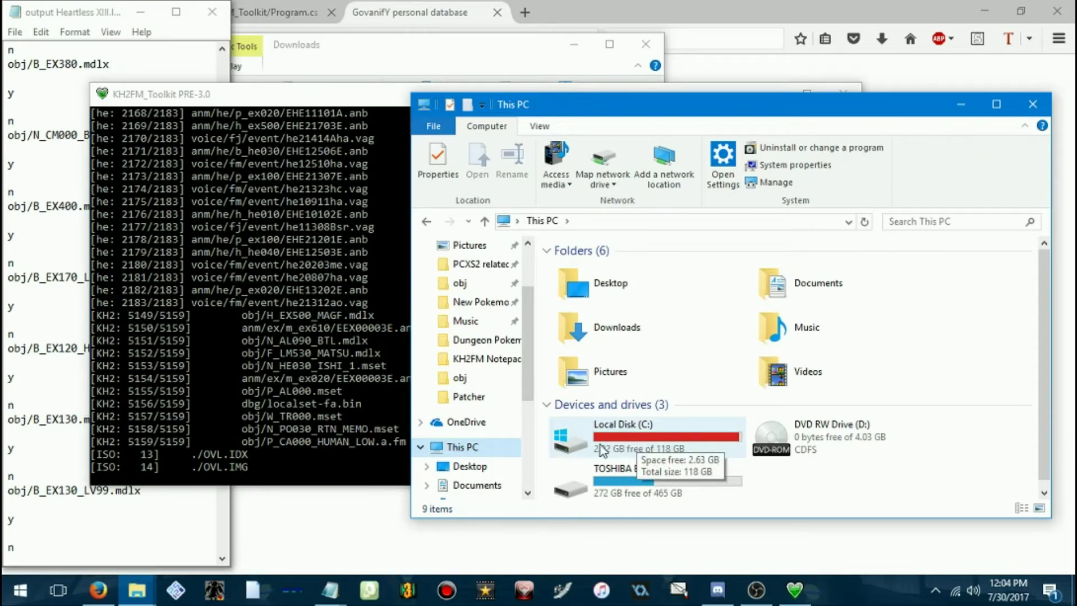
click(474, 395)
click(479, 448)
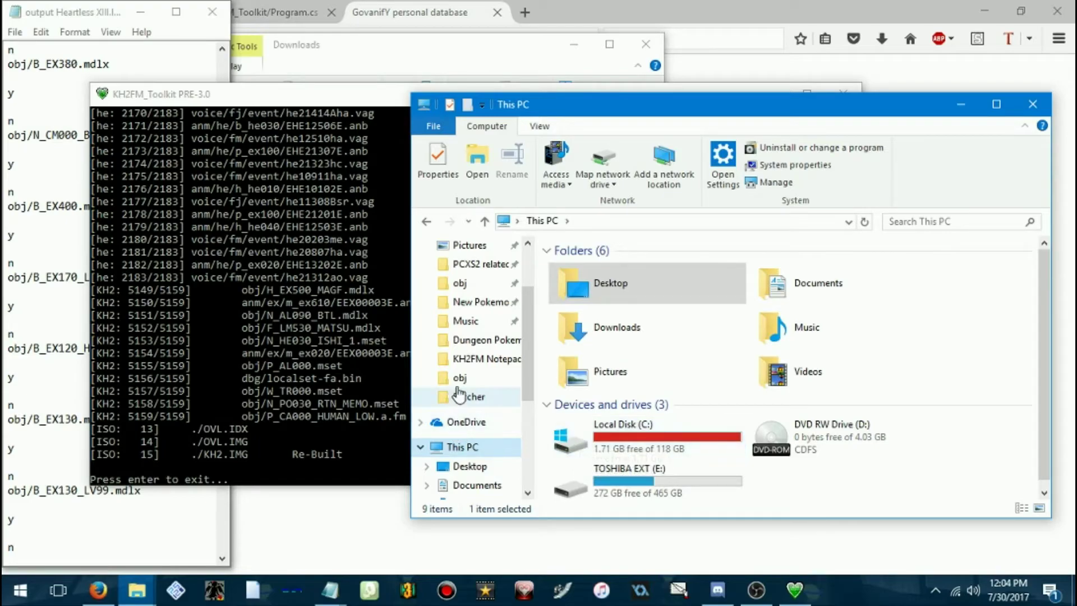
click(361, 397)
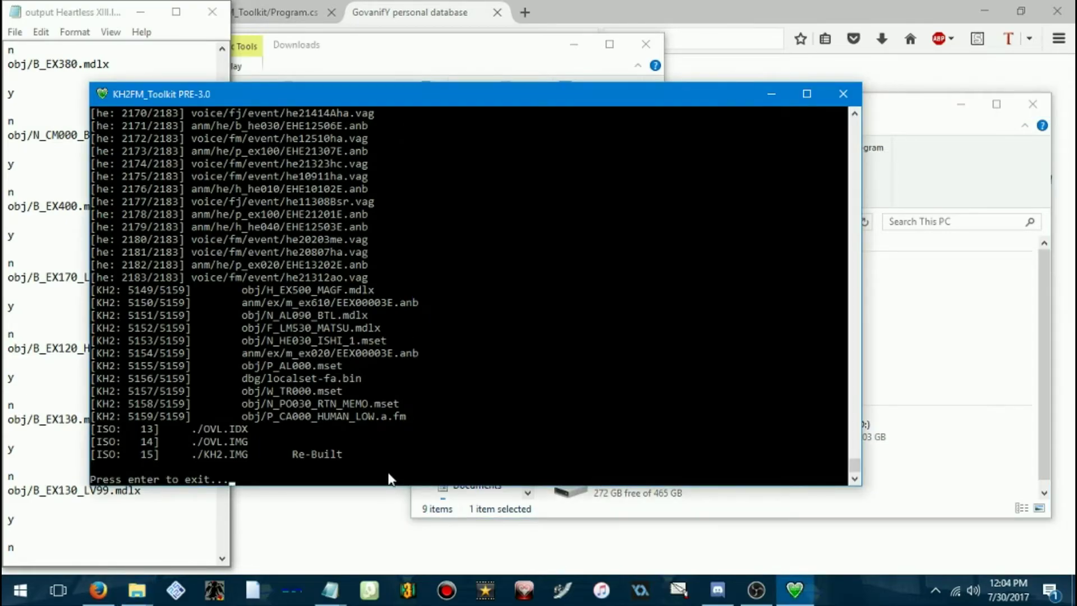
key(Return)
Step: Return to the Patcher folder and select KH2FM.NEW.ISO, confirming its 4,207,794 KB size
click(436, 217)
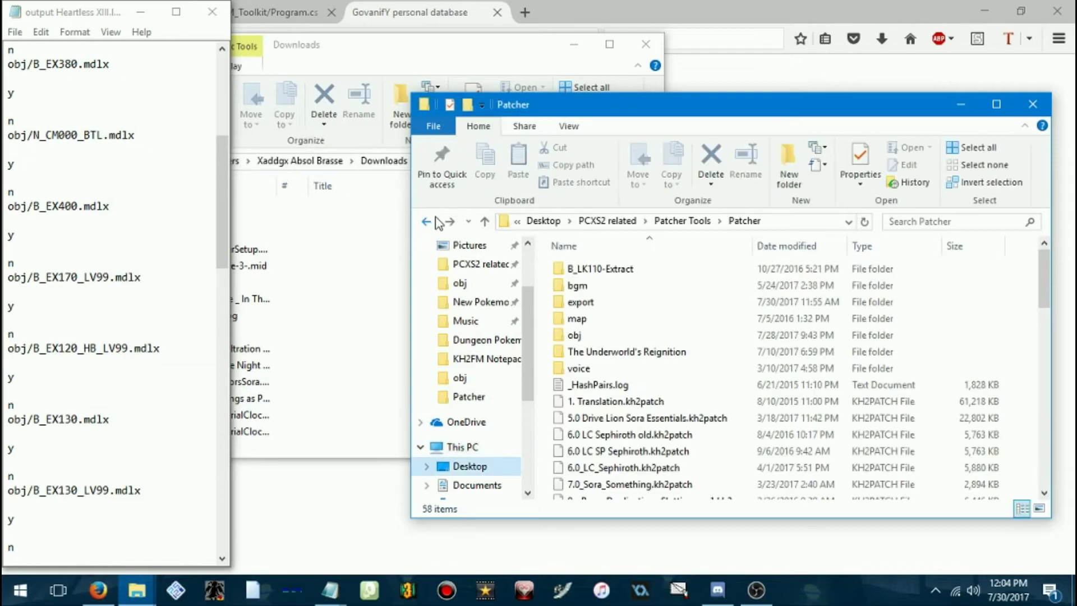
scroll(636, 354, down, 6)
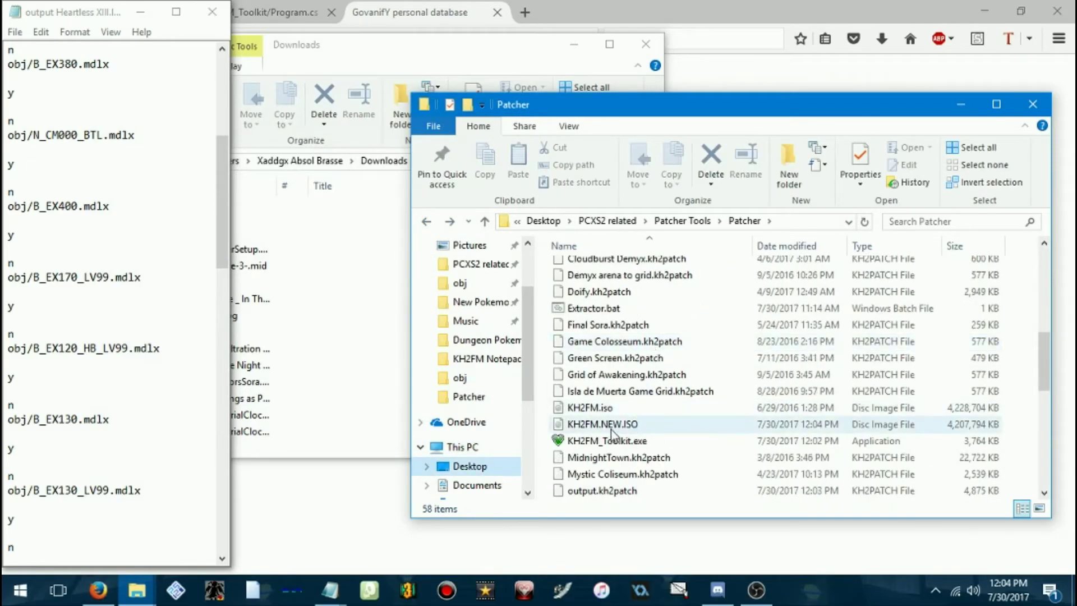
click(625, 425)
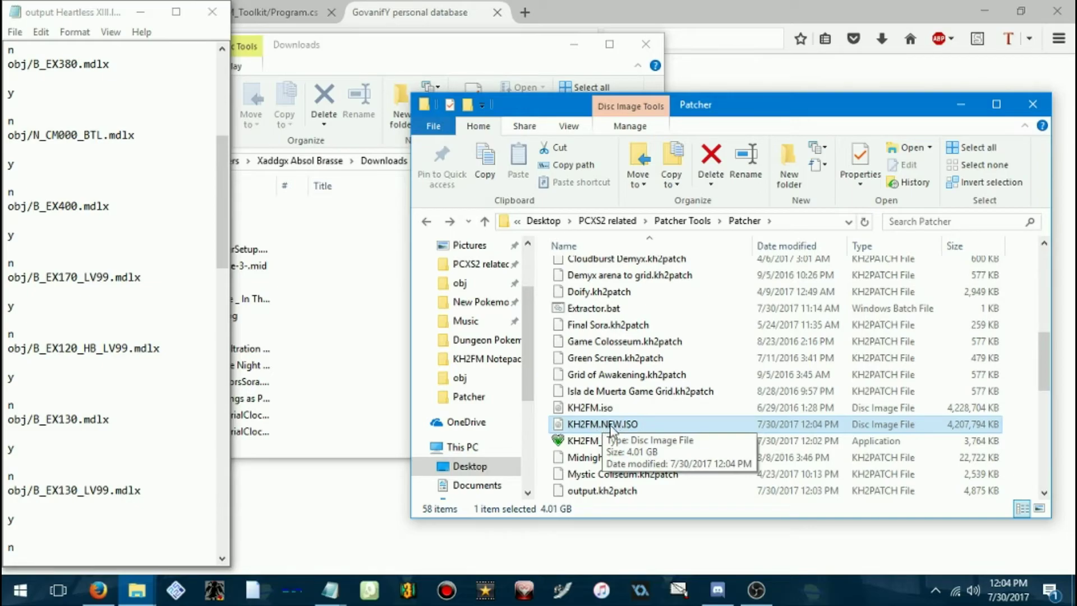
scroll(174, 362, up, 5)
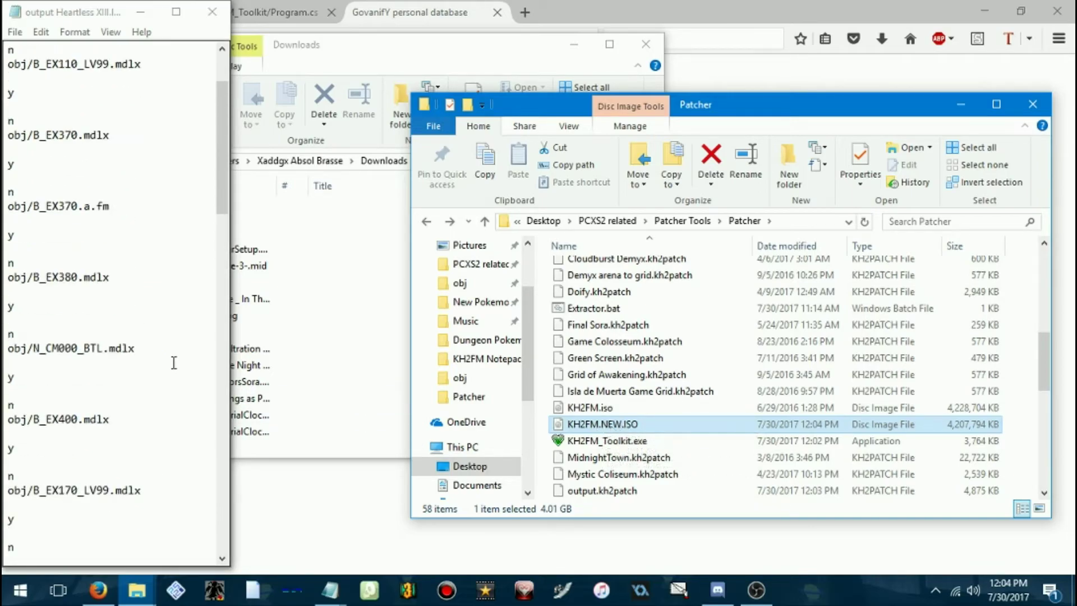
scroll(174, 362, up, 1)
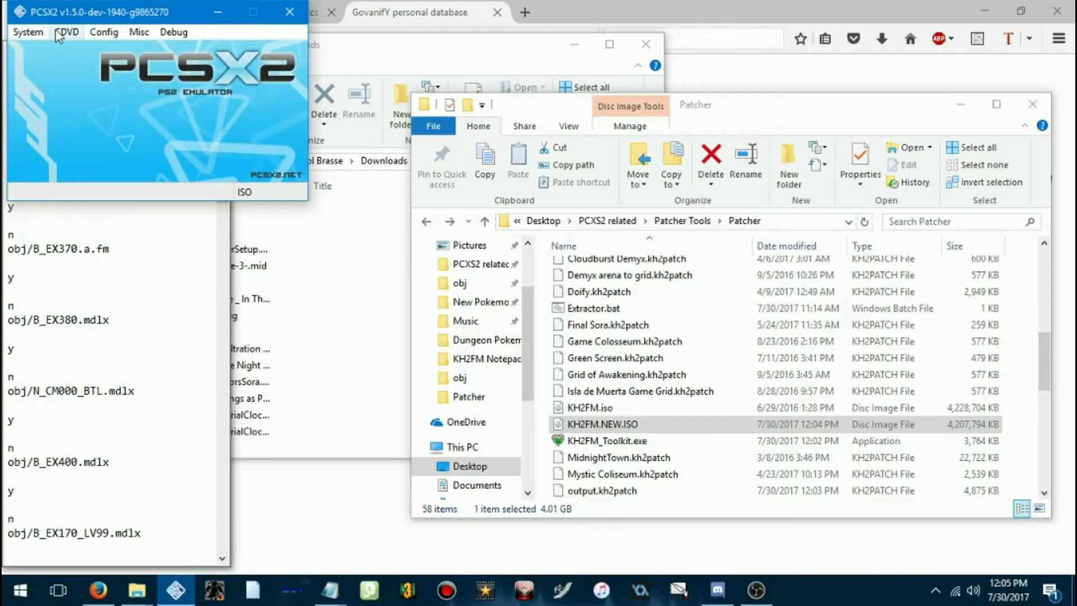
Step: Pick KH2FM.NEW.ISO through CDVD > ISO Selector and boot it with System > Boot ISO
click(61, 33)
mouse_move(88, 54)
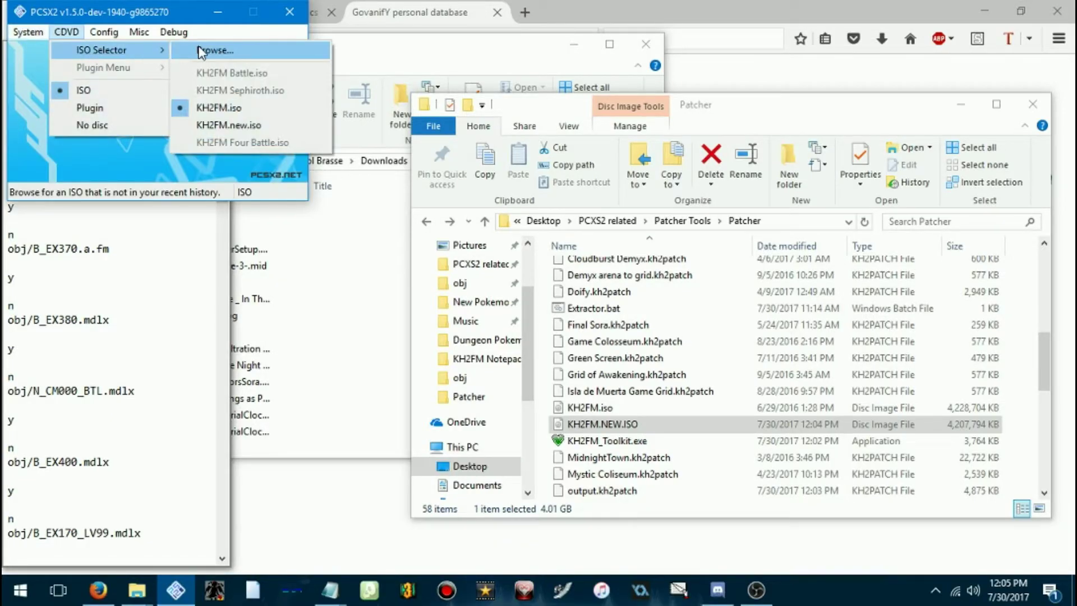
click(202, 53)
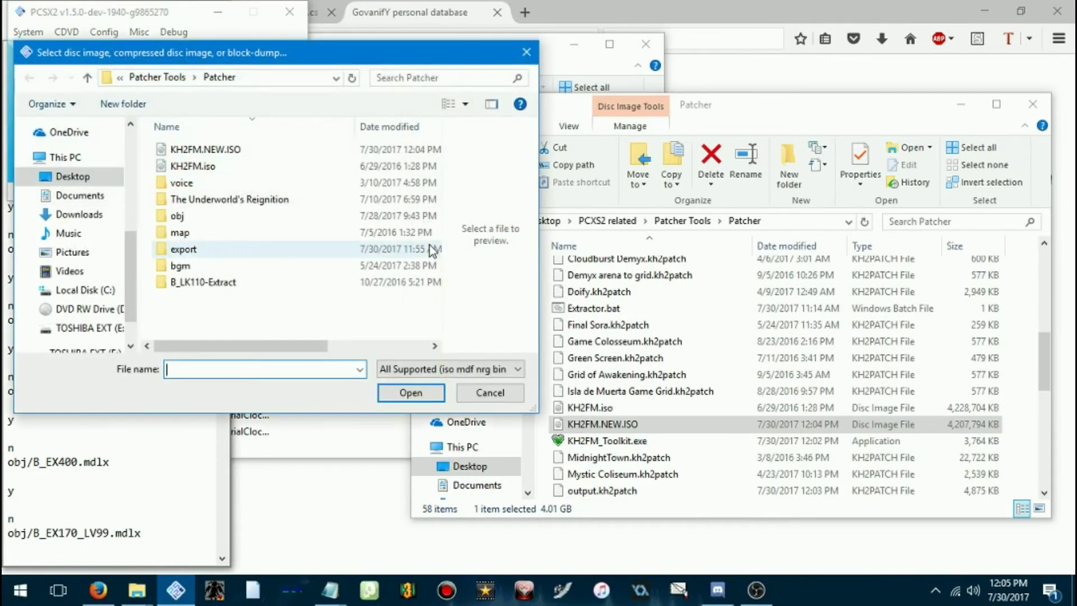
click(196, 149)
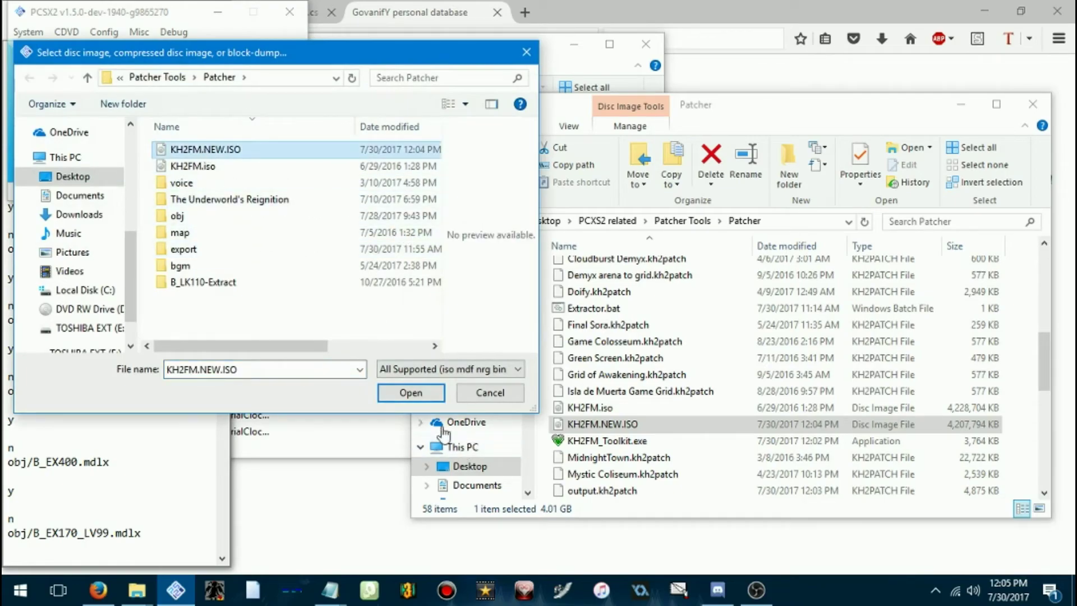
click(421, 397)
click(25, 32)
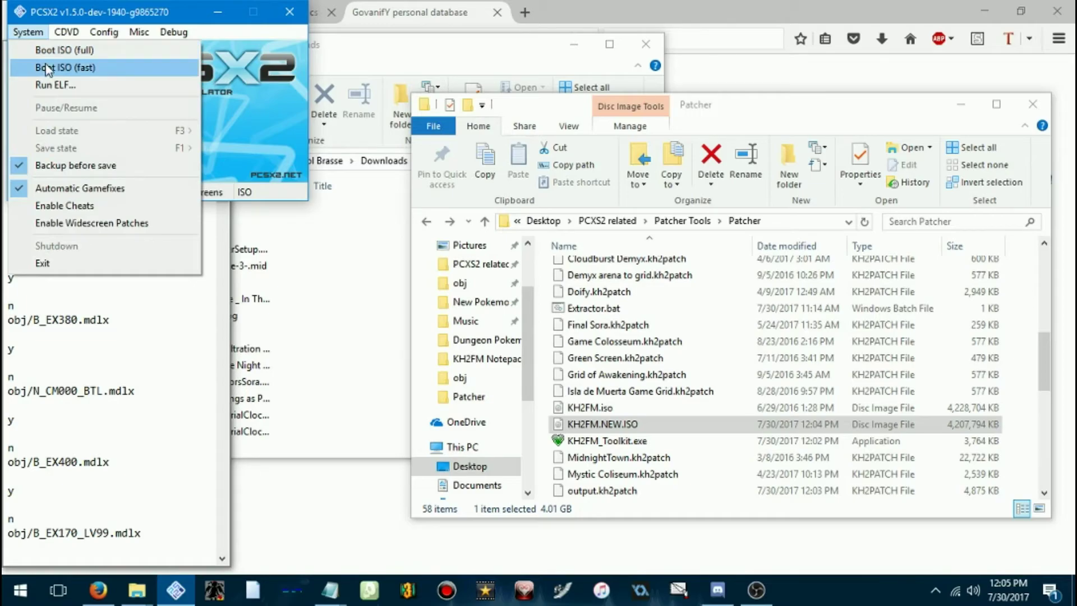
click(46, 66)
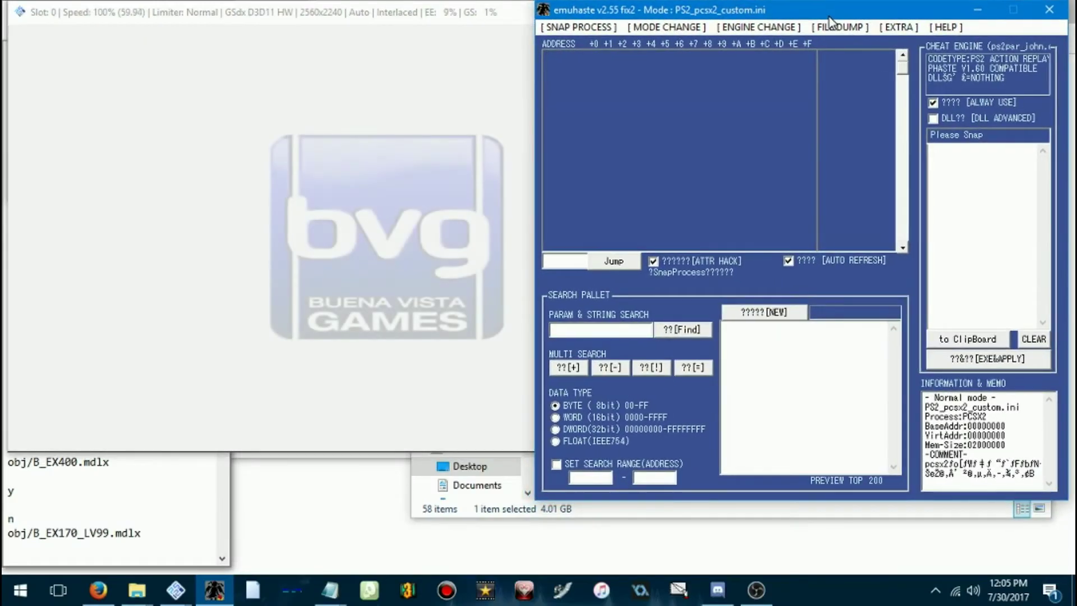
Step: Switch emuhaste to Extra custom mode targeting PCSX2
click(905, 29)
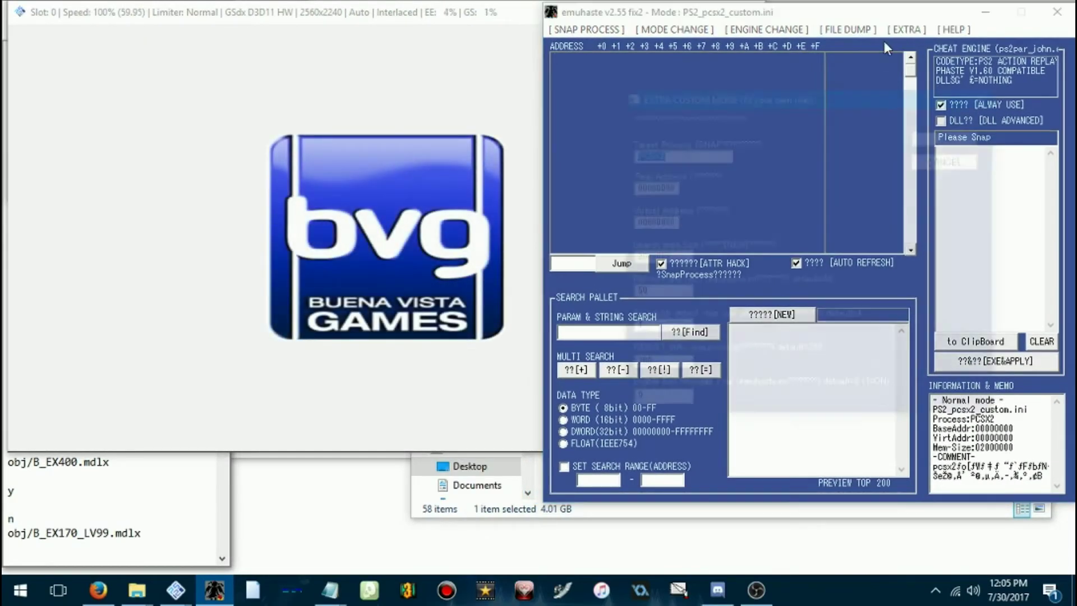
click(884, 42)
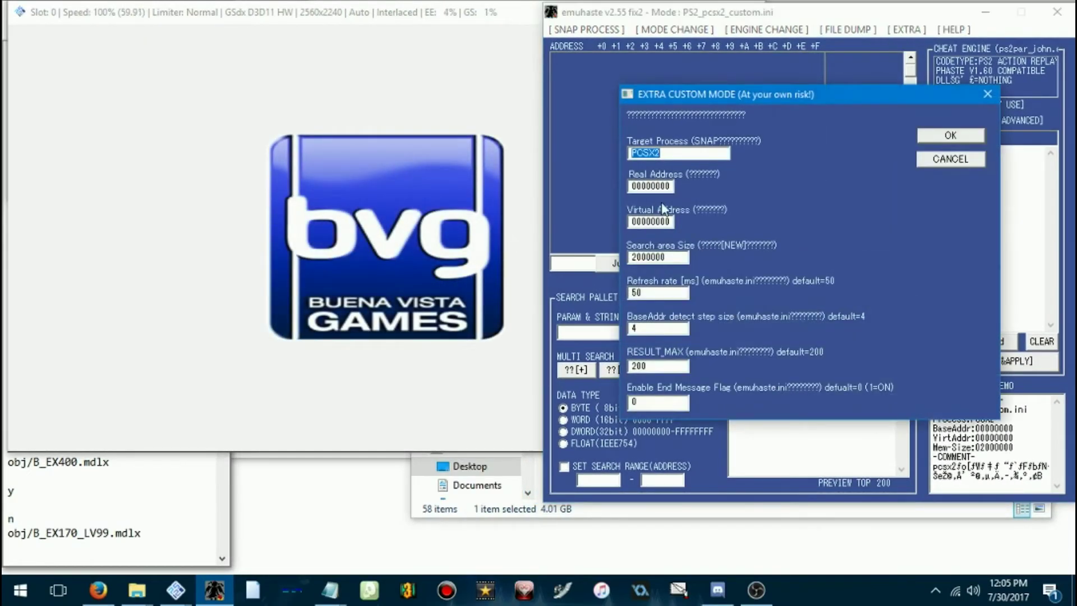
click(961, 138)
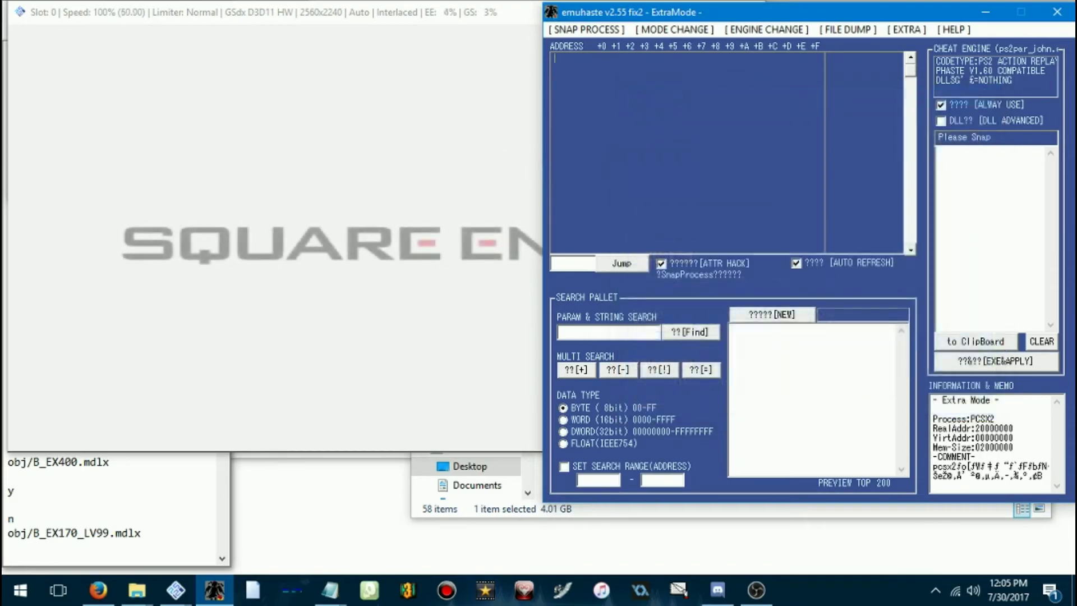
Step: Open the Used codes on Emulator.txt notes and choose Slot 2 in the game's Load screen
right_click(331, 599)
click(298, 186)
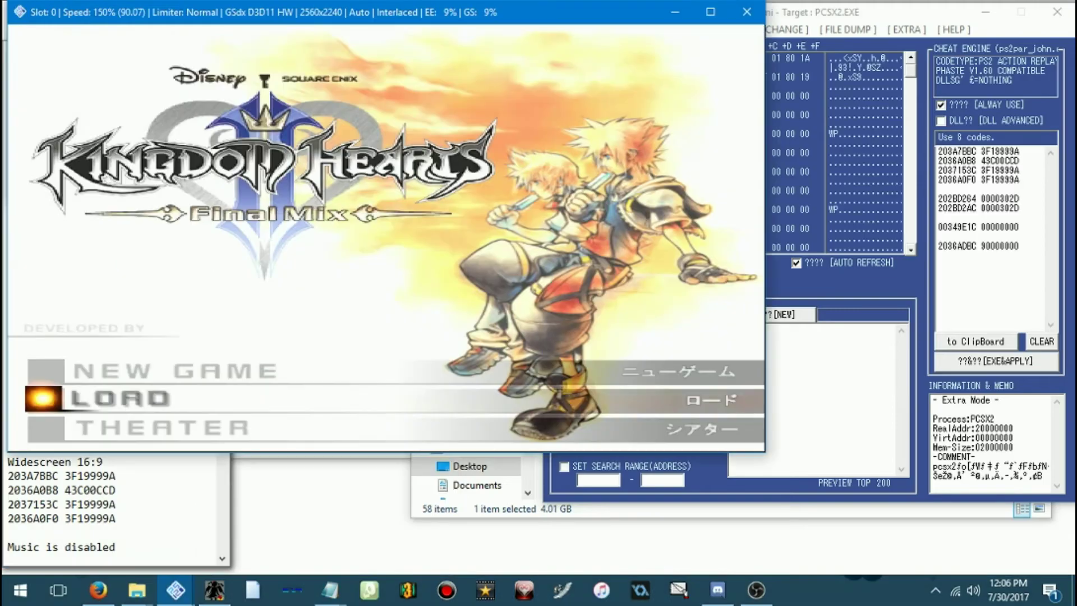
key(Down)
key(Return)
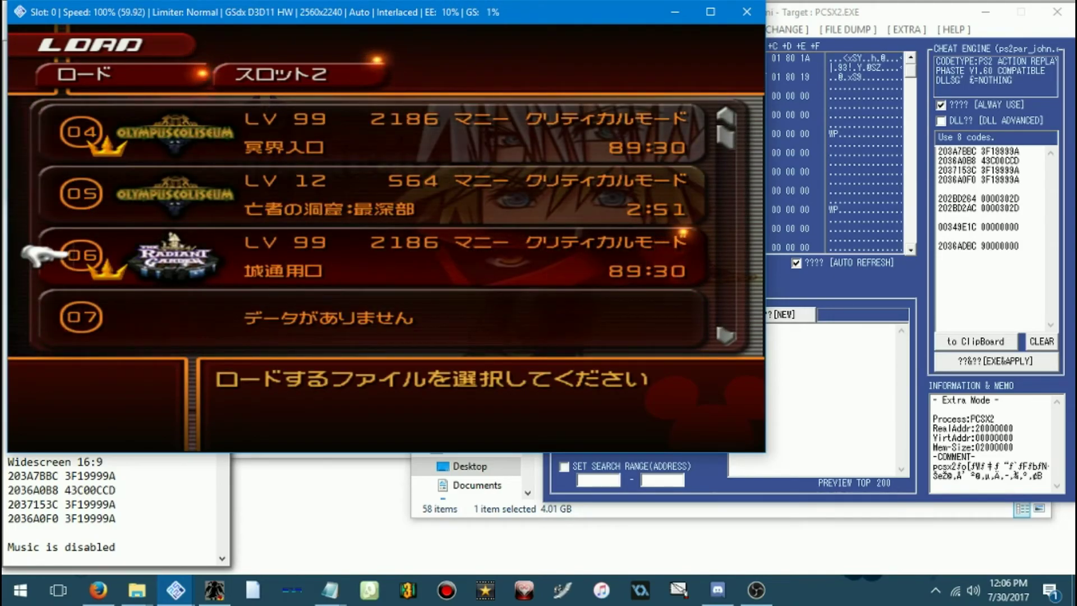
Step: Load save 06 and add cheat code 11CE0B6A 0000096F in emuhaste while playing
key(Return)
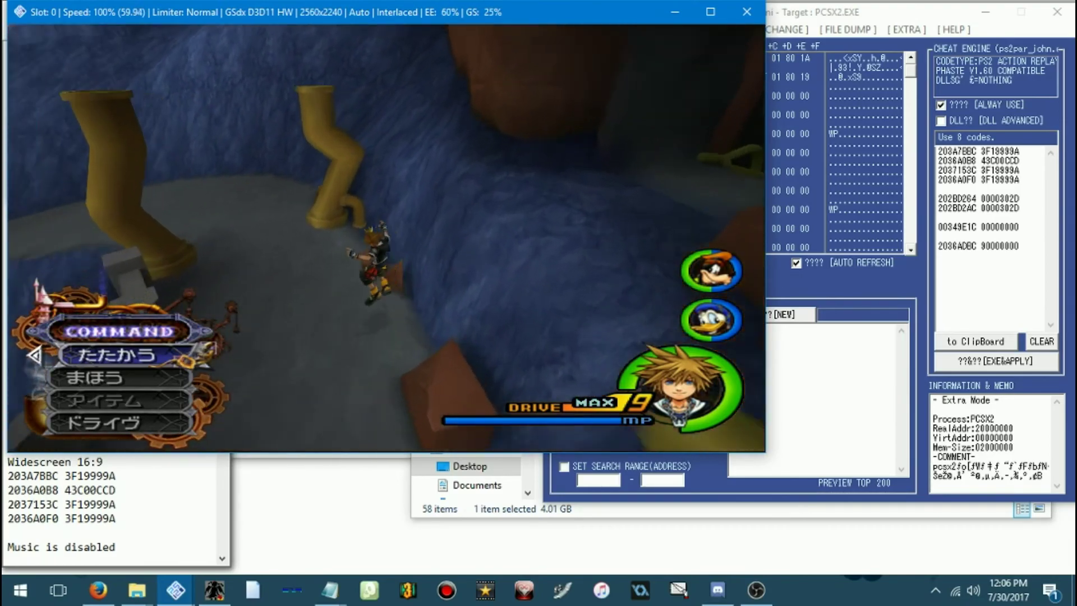
click(1019, 250)
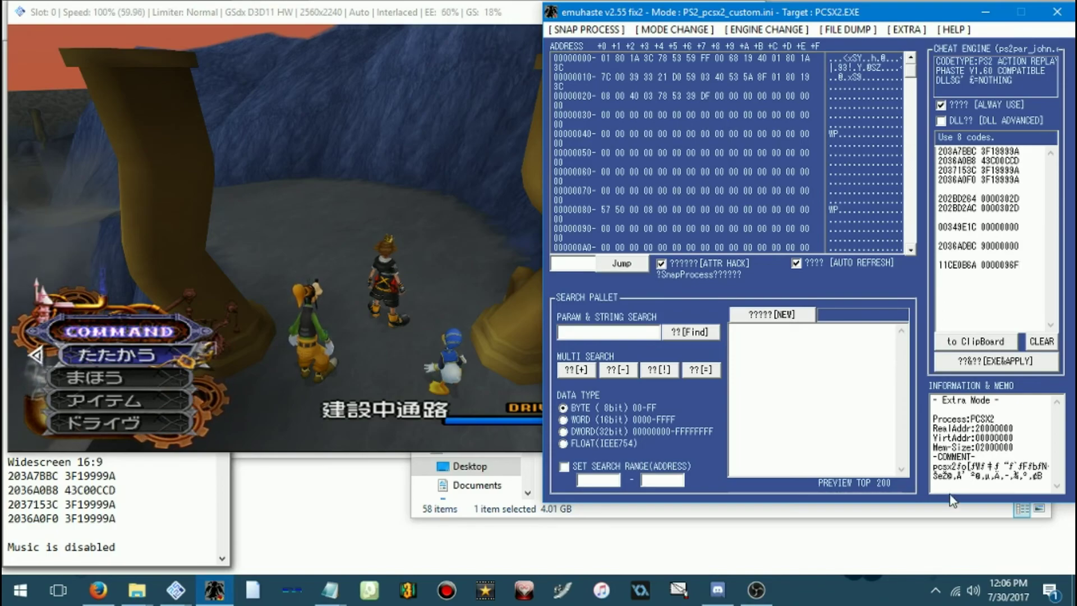
click(390, 288)
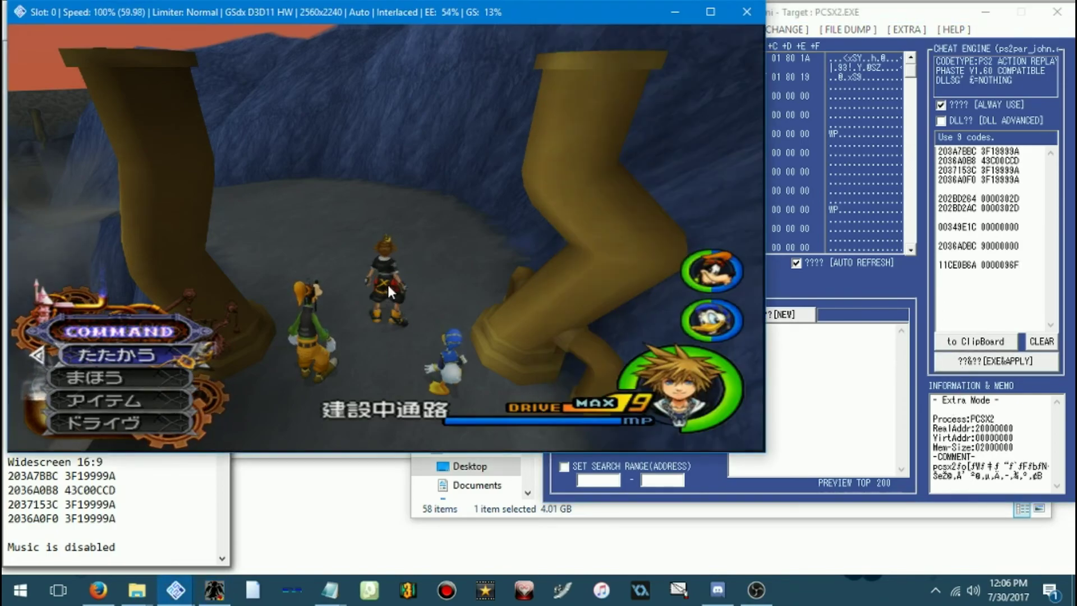